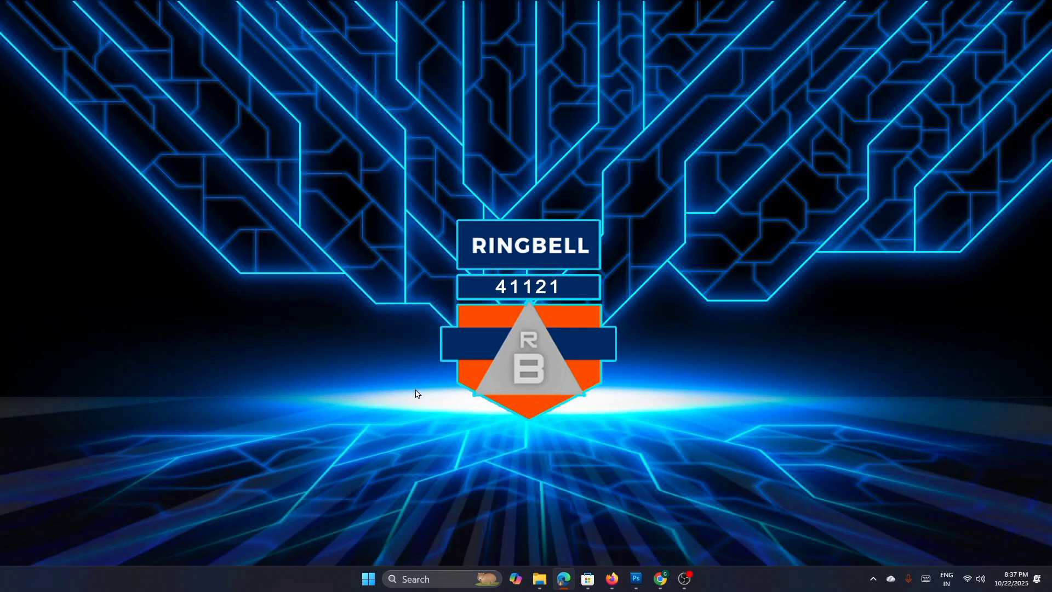
Step: Launch Task Manager from the quick links menu and view the CPU performance graphs
right_click(366, 580)
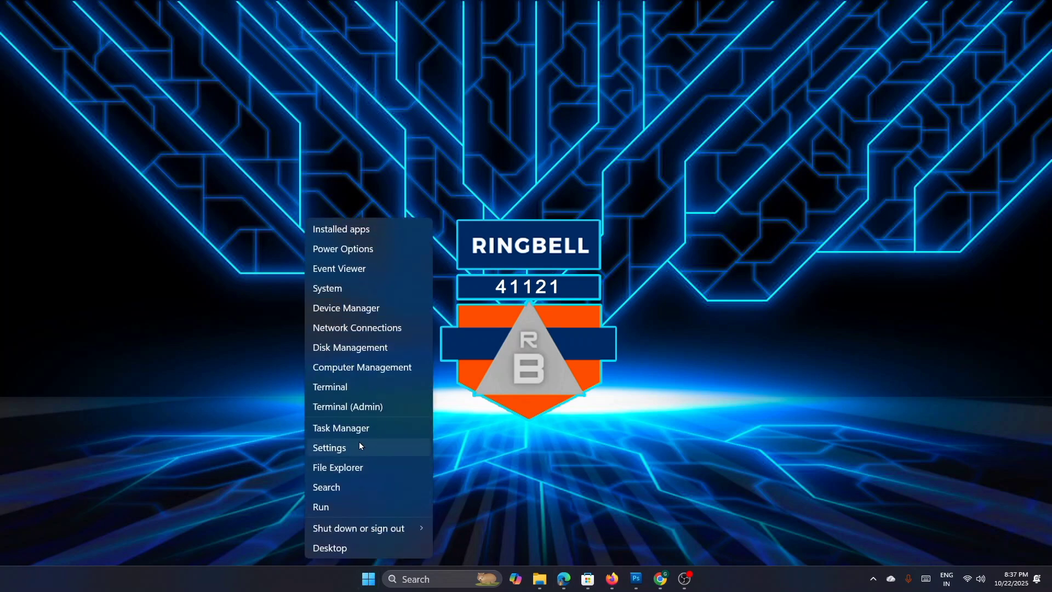
left_click(356, 433)
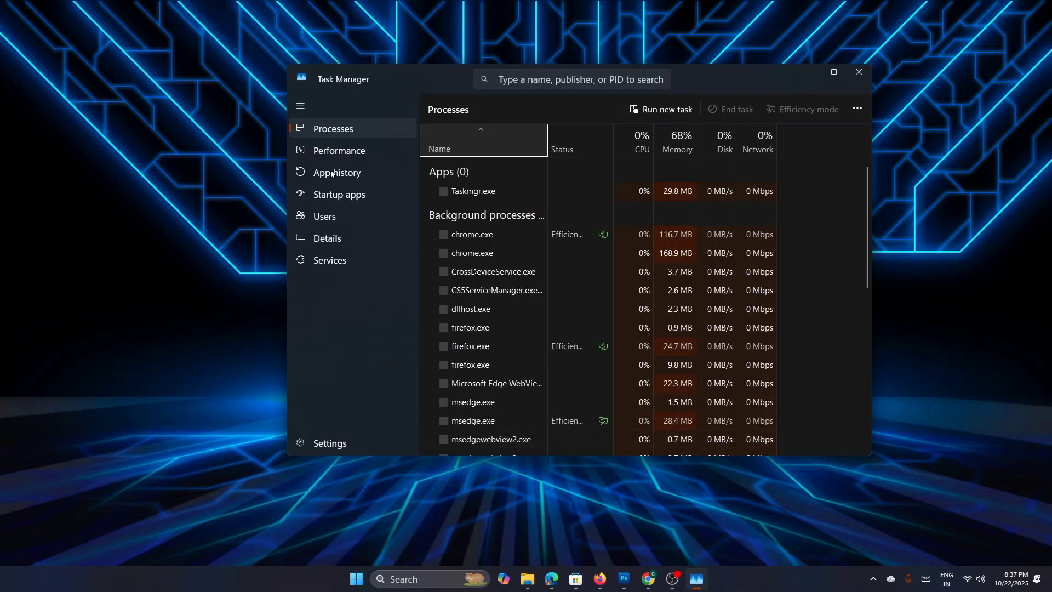
left_click(335, 150)
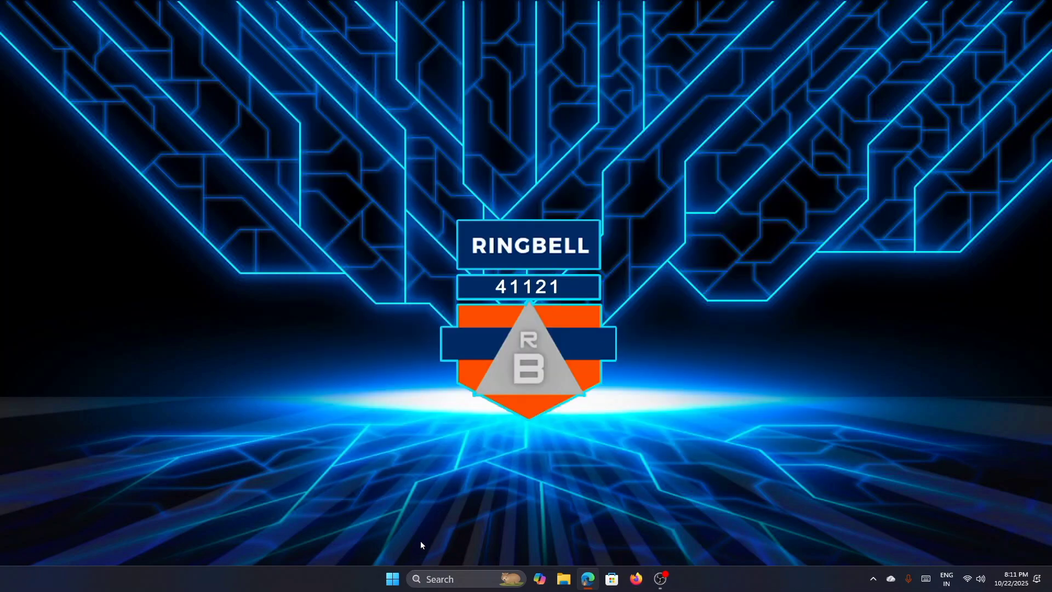
Step: Open Microsoft Store maximized and search for 'microsoft pc manager'
left_click(395, 579)
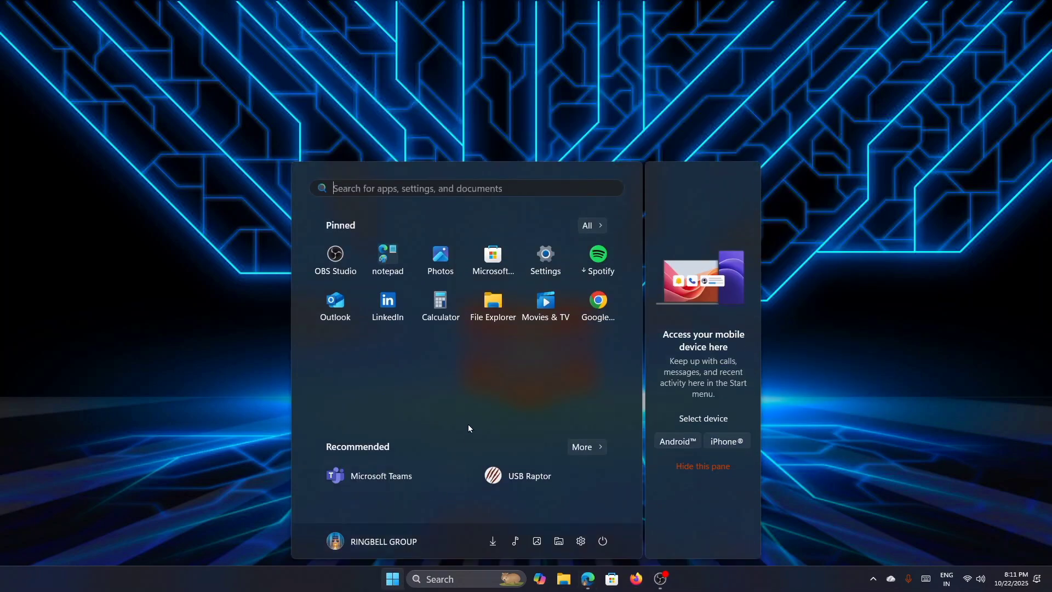
left_click(494, 257)
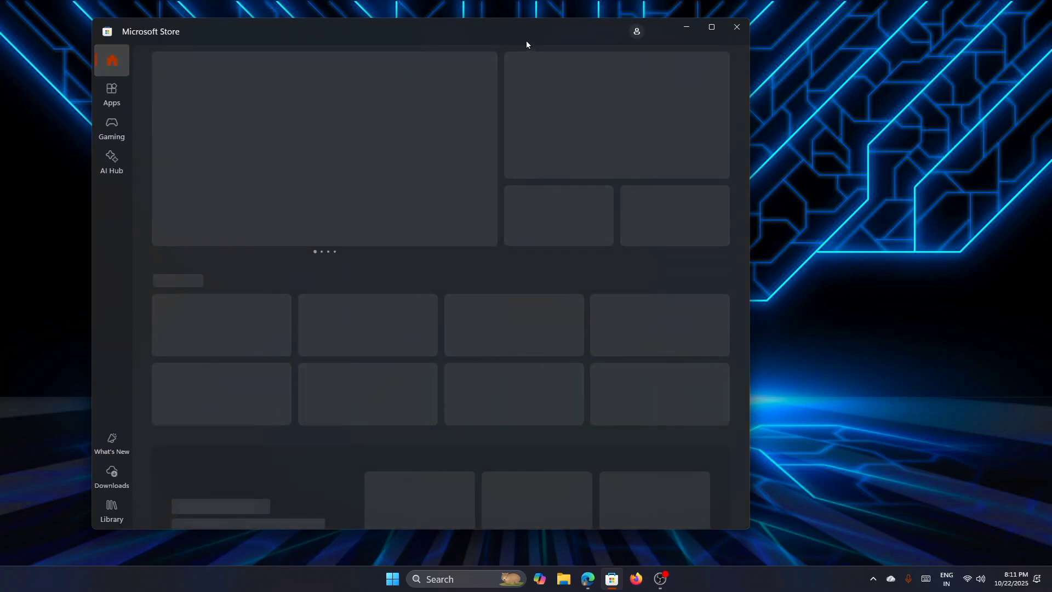
double_click(599, 37)
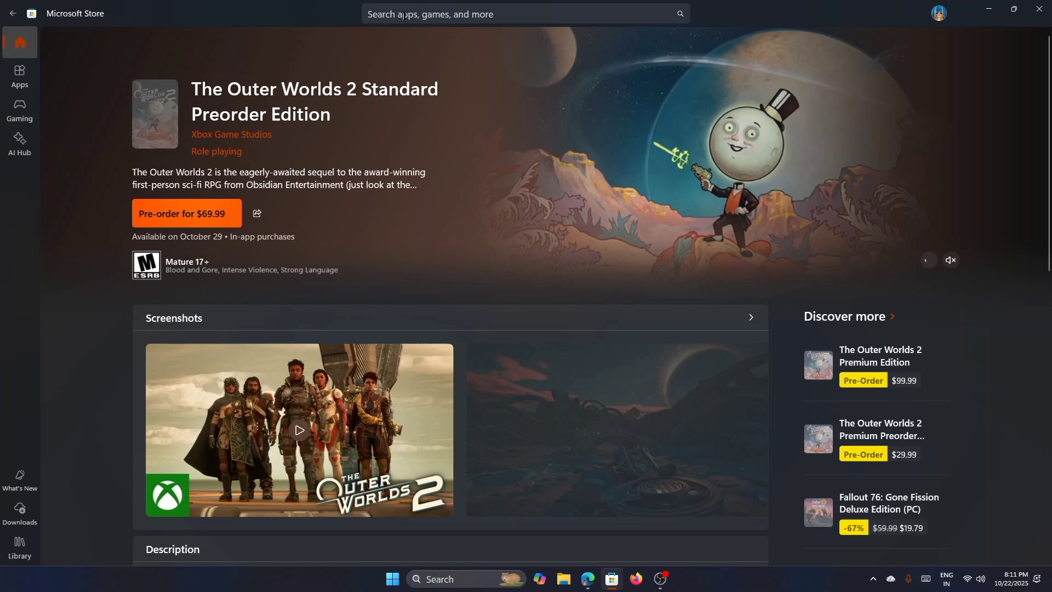
left_click(403, 17)
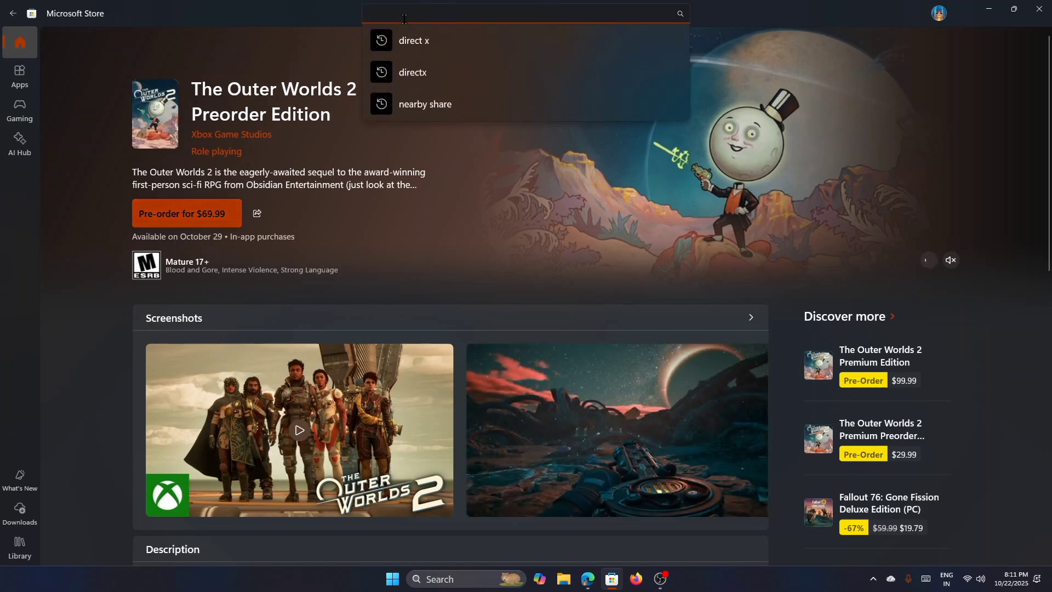
type("microsoft pc manager")
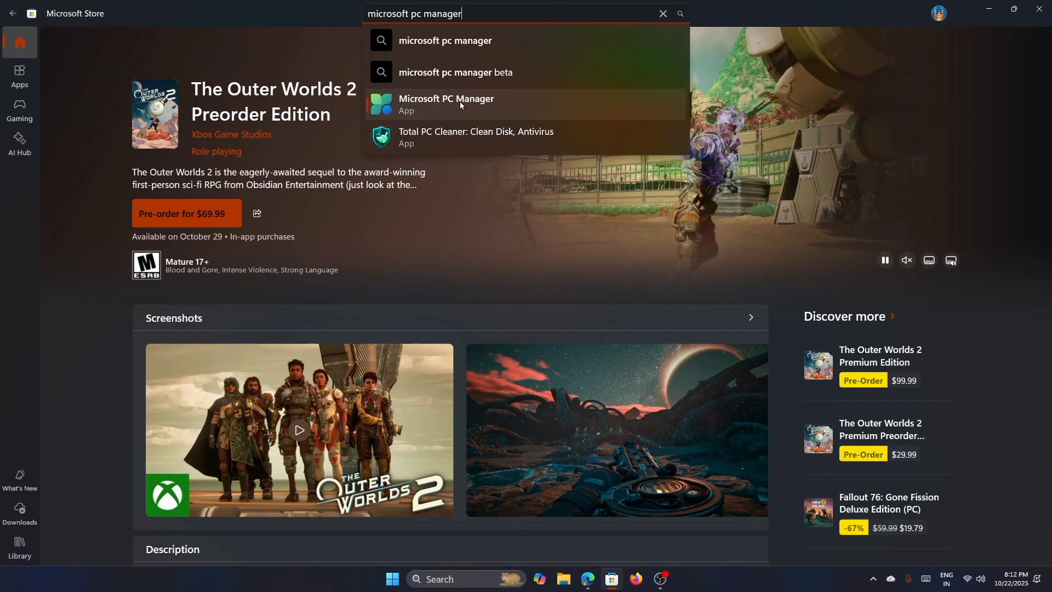
Step: Install Microsoft PC Manager from its Store page, browsing the screenshots while it downloads
left_click(460, 104)
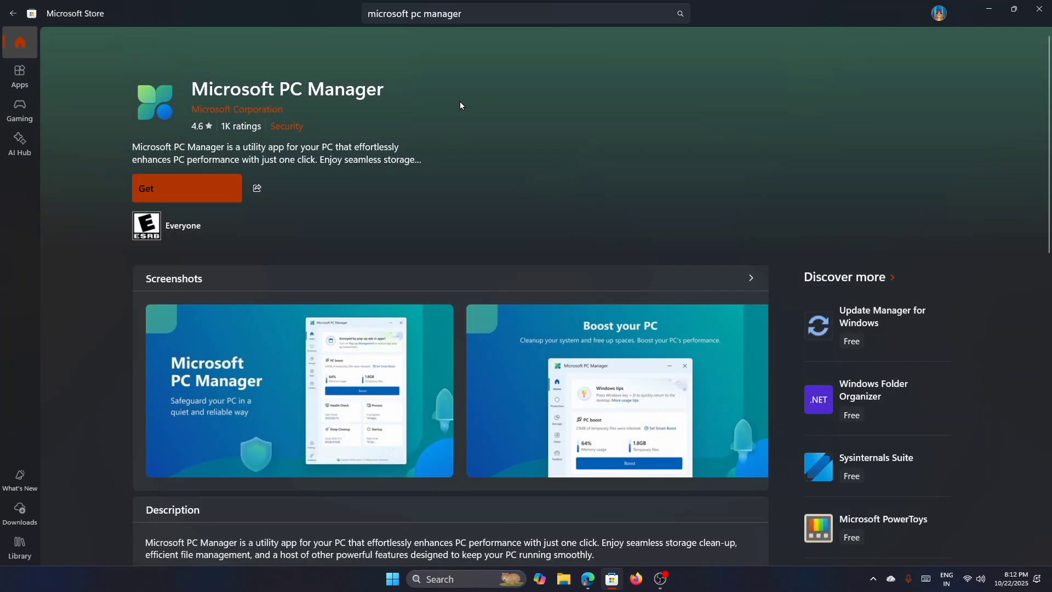
left_click(154, 188)
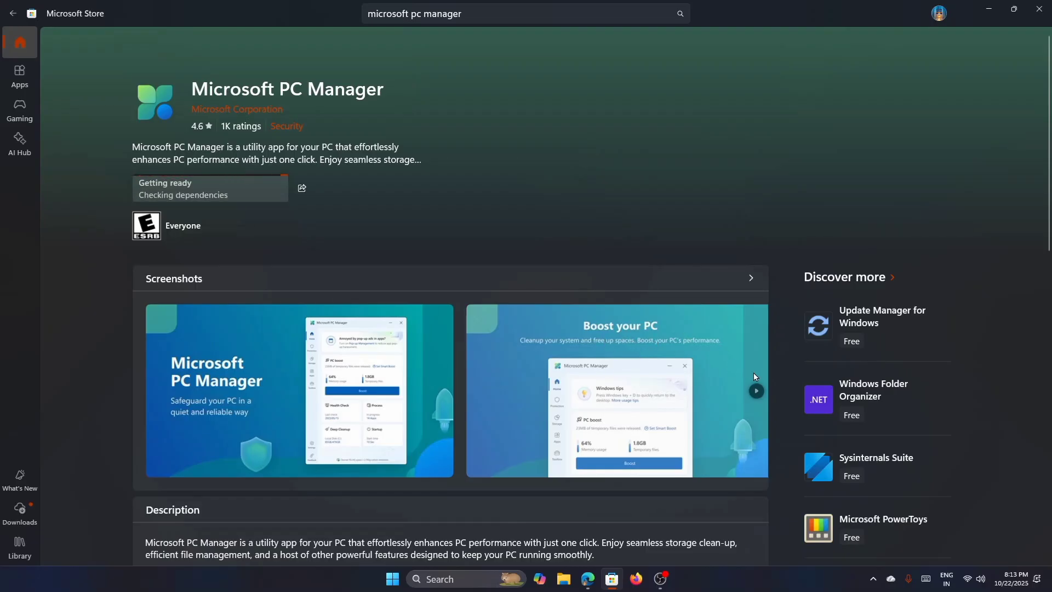
left_click(757, 390)
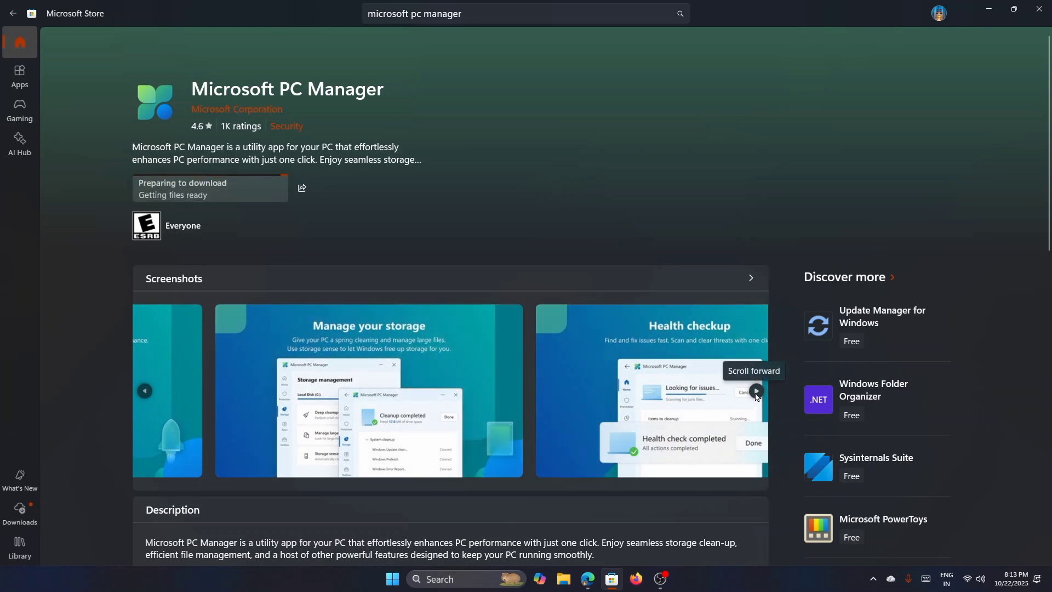
left_click(756, 391)
left_click(756, 391)
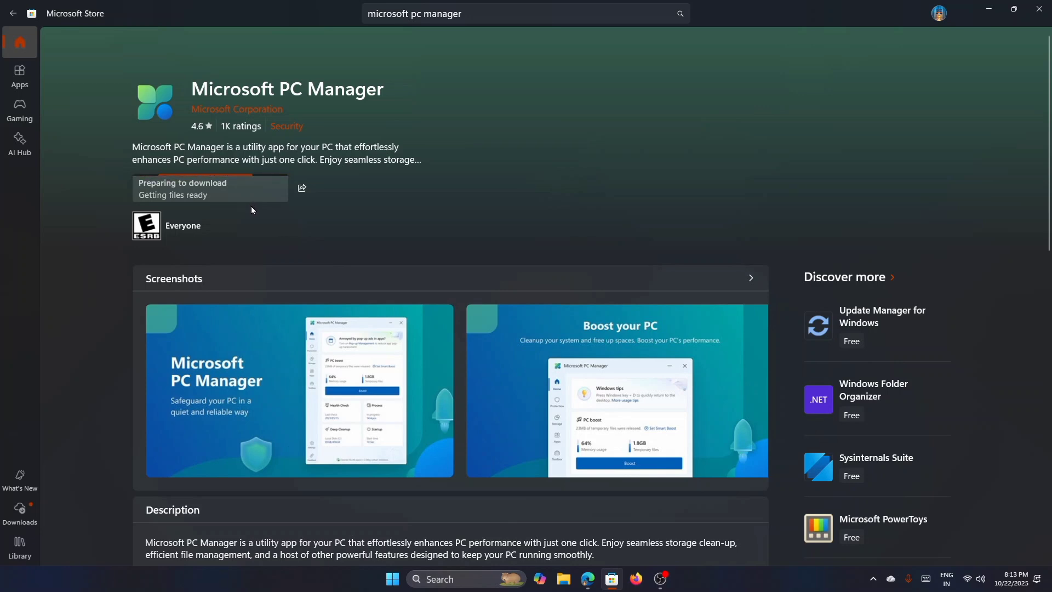
scroll(288, 322, "down", 3)
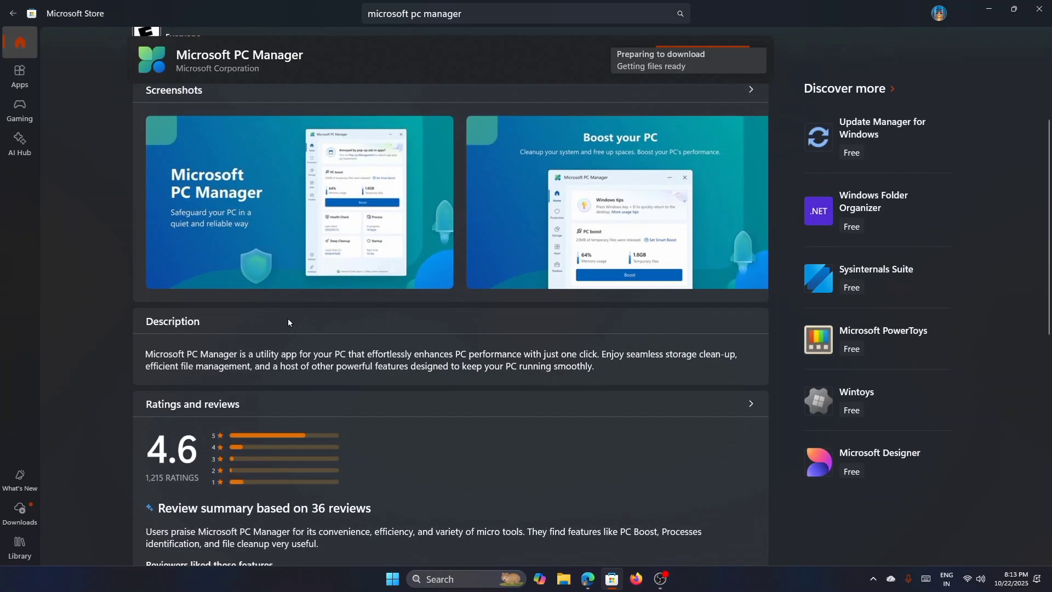
scroll(287, 321, "up", 2)
scroll(288, 317, "down", 3)
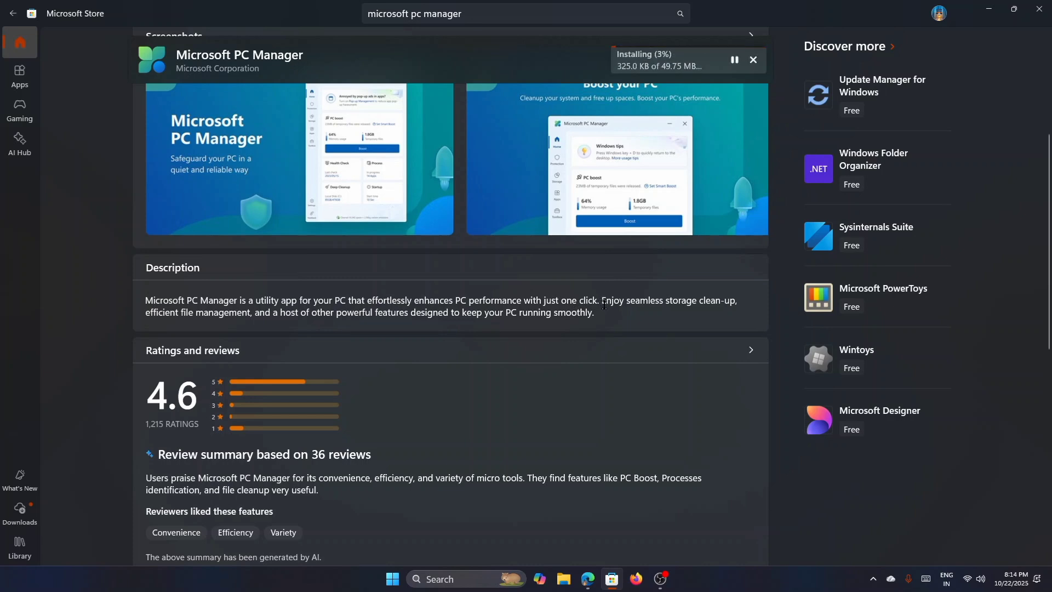
scroll(317, 189, "up", 3)
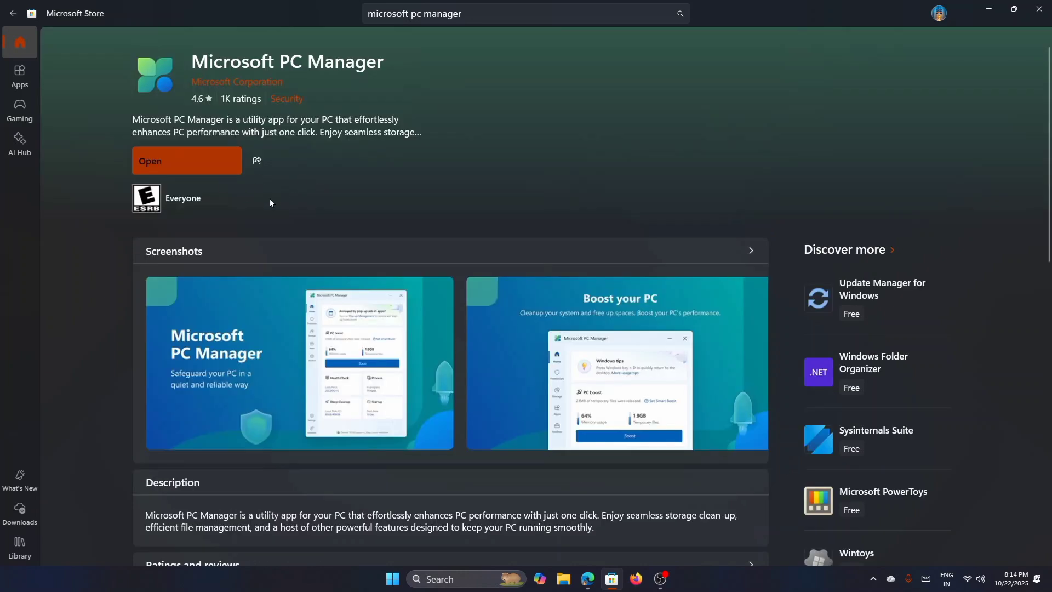
Step: Launch PC Manager, minimize the Store, and finish welcome setup without auto-start or restoring Windows defaults
left_click(198, 160)
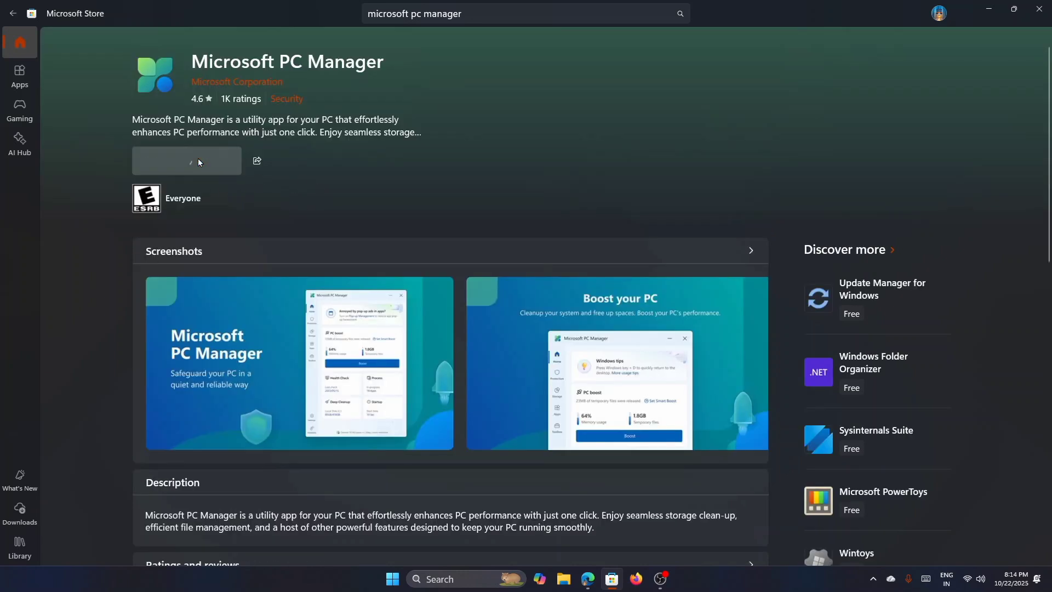
left_click(989, 9)
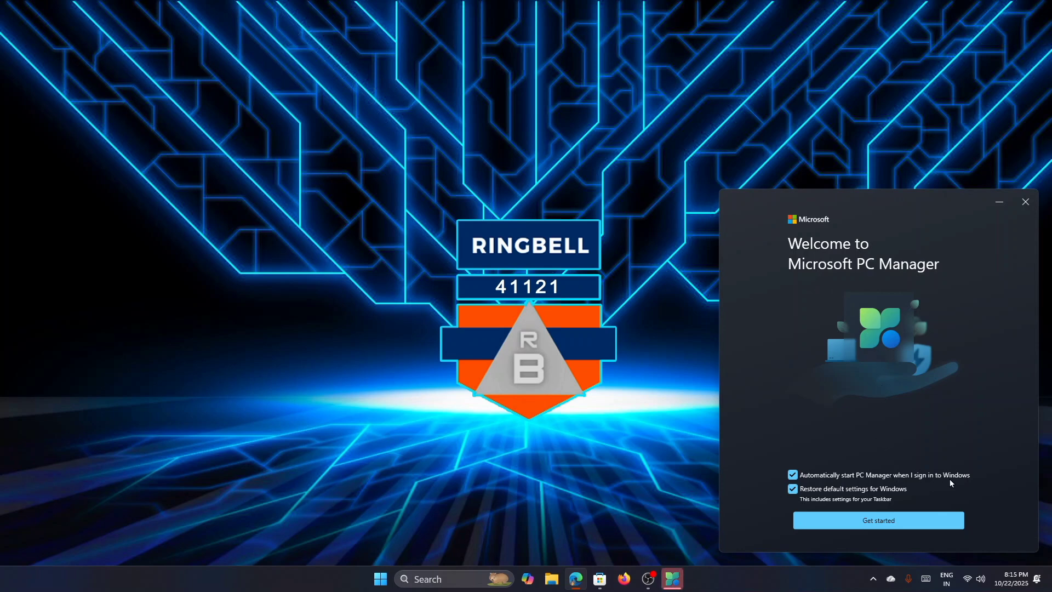
left_click(795, 475)
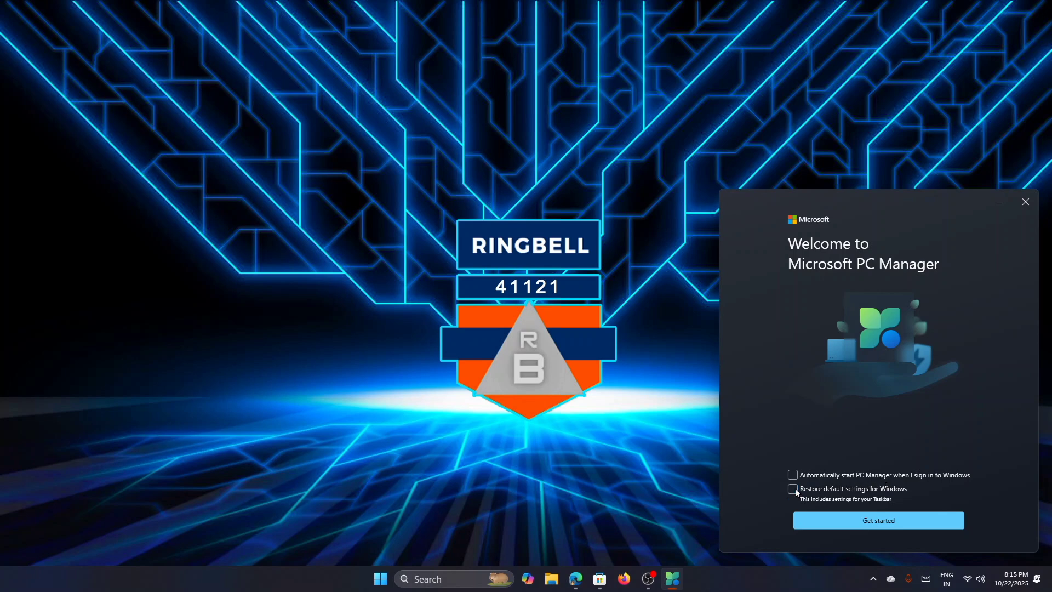
left_click(887, 522)
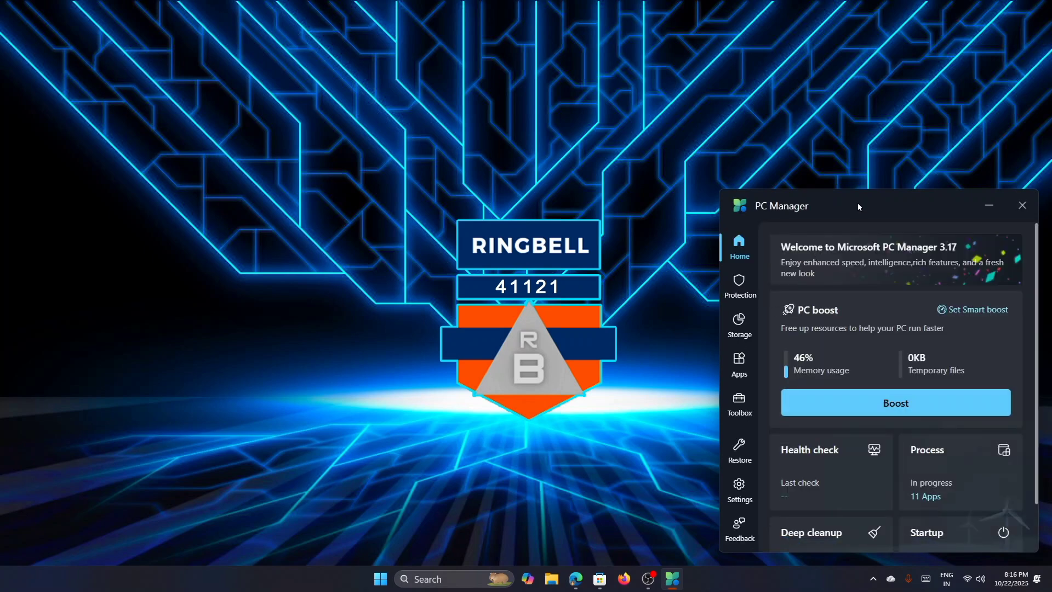
Step: Center the PC Manager window, boost to free 114MB of temporary files, then view Smart boost settings
left_click_drag(858, 205, 452, 93)
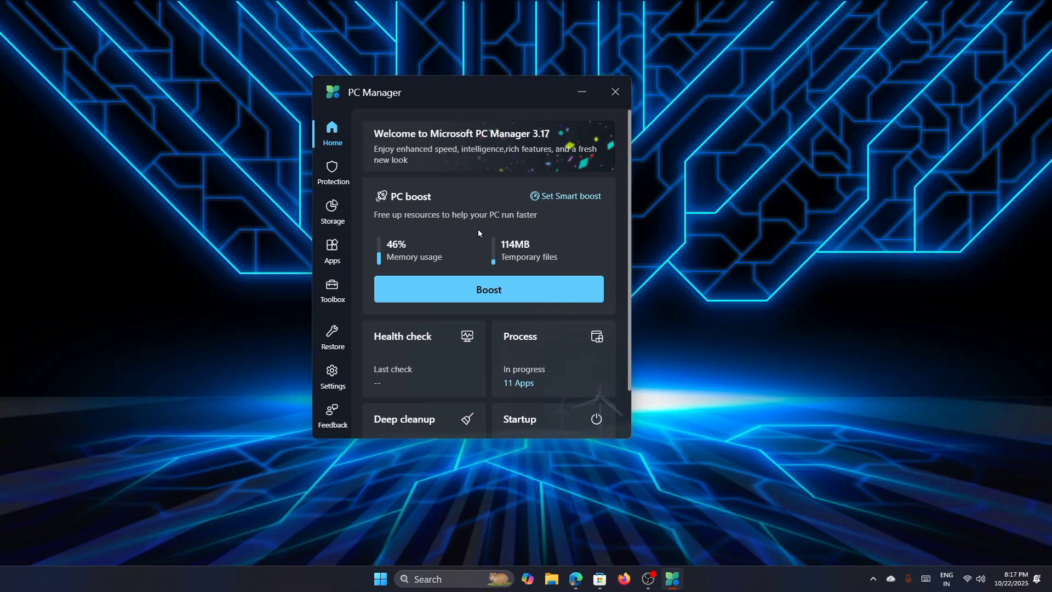
left_click(488, 296)
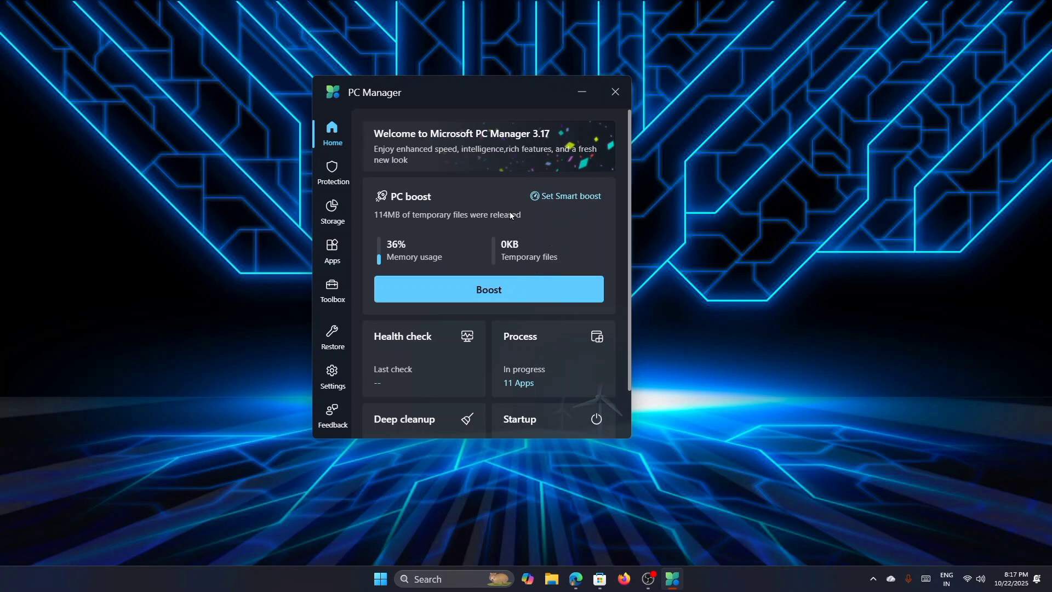
left_click(567, 204)
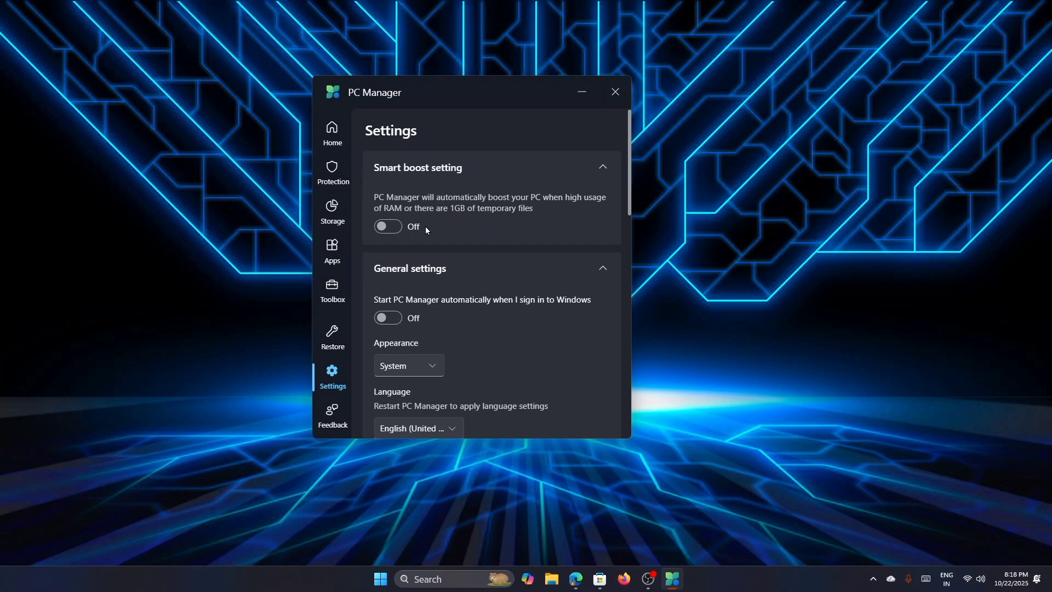
Step: Switch Smart boost on, look through Settings, then go to the System protection page
left_click(383, 227)
scroll(427, 252, "down", 1)
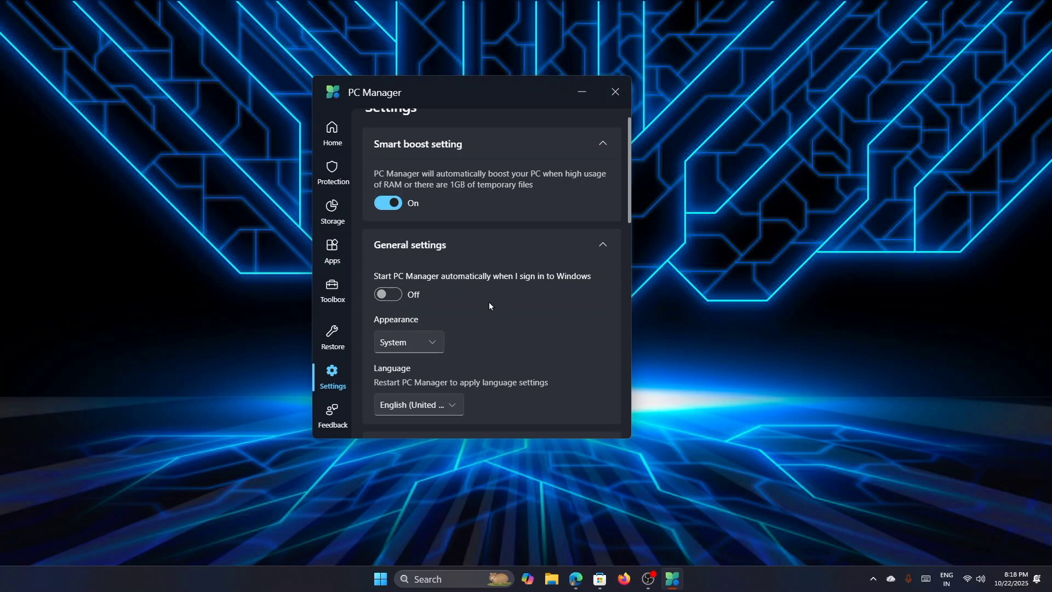
scroll(489, 302, "down", 5)
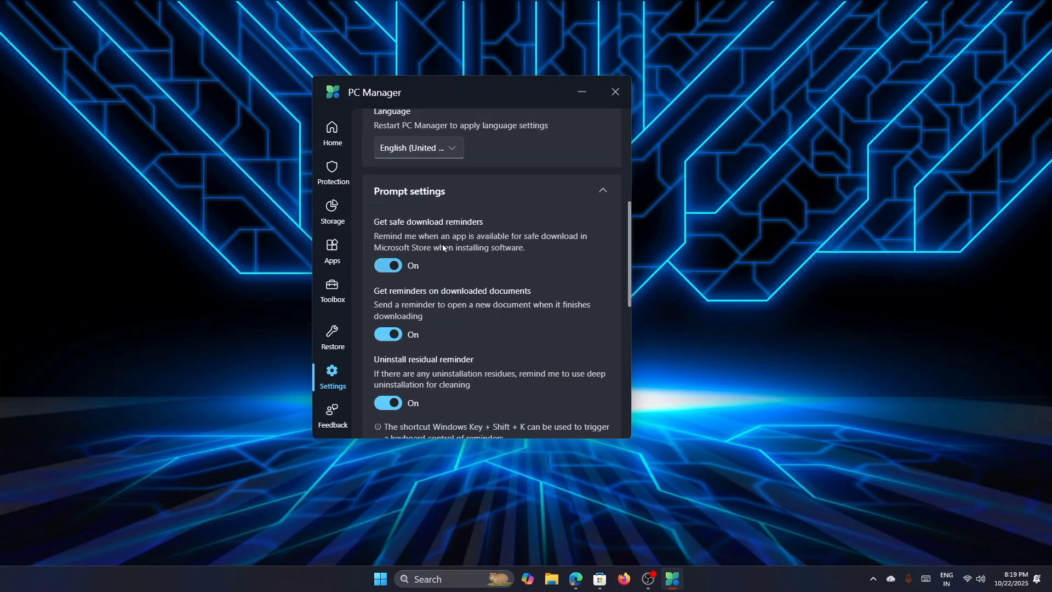
left_click_drag(629, 253, 628, 111)
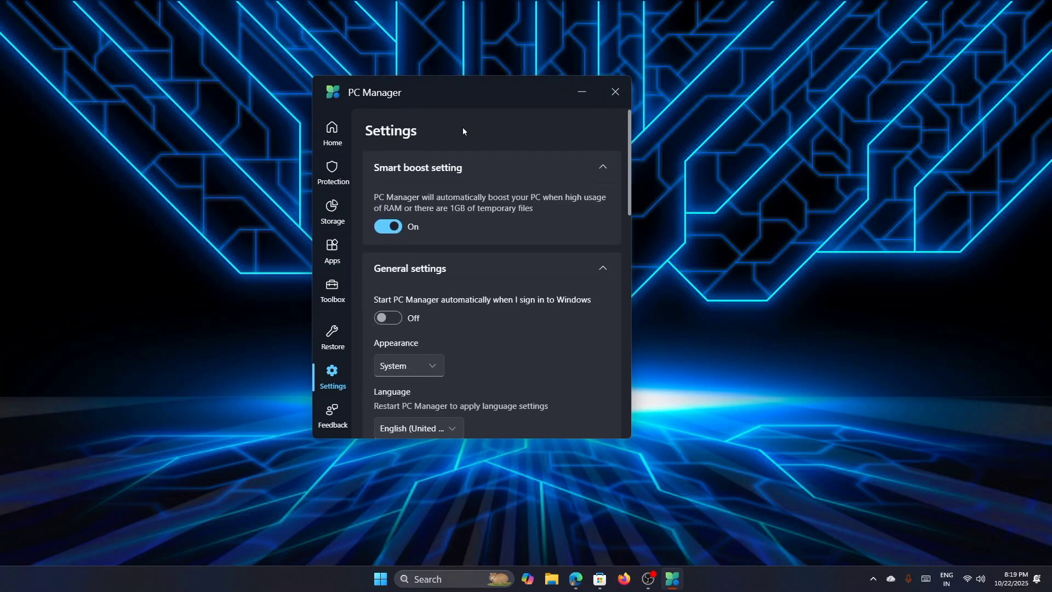
left_click(336, 176)
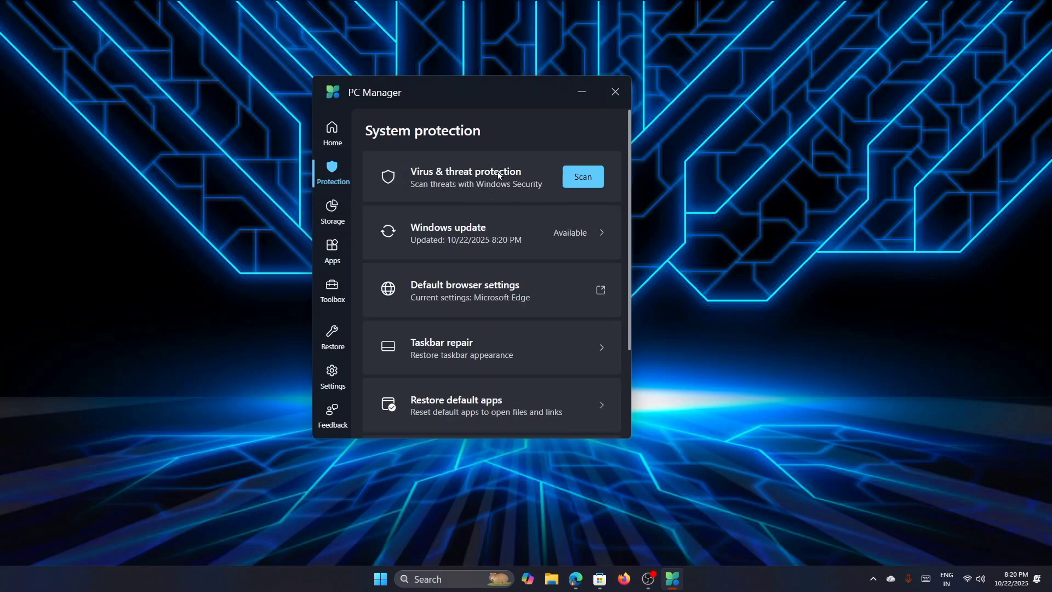
Step: Start a Windows Security quick scan, close Windows Security, and review the Protection page
left_click(586, 185)
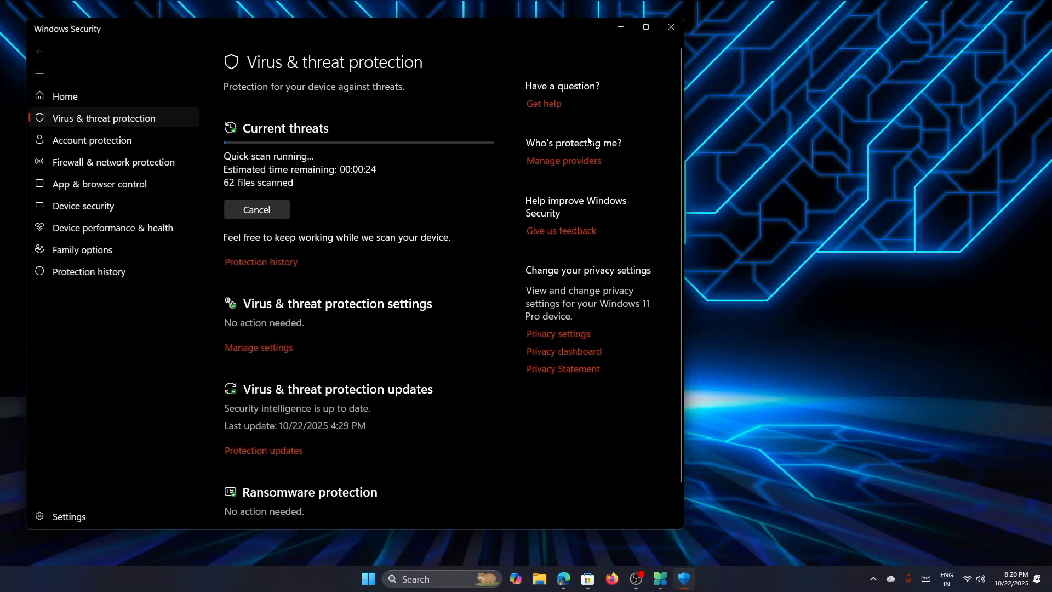
left_click(667, 30)
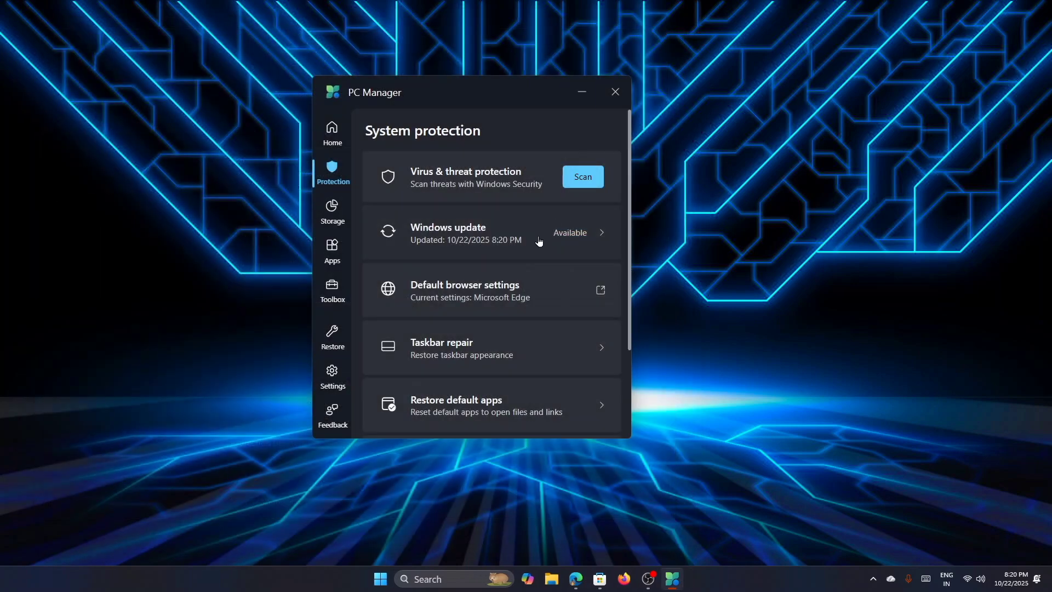
scroll(542, 283, "down", 2)
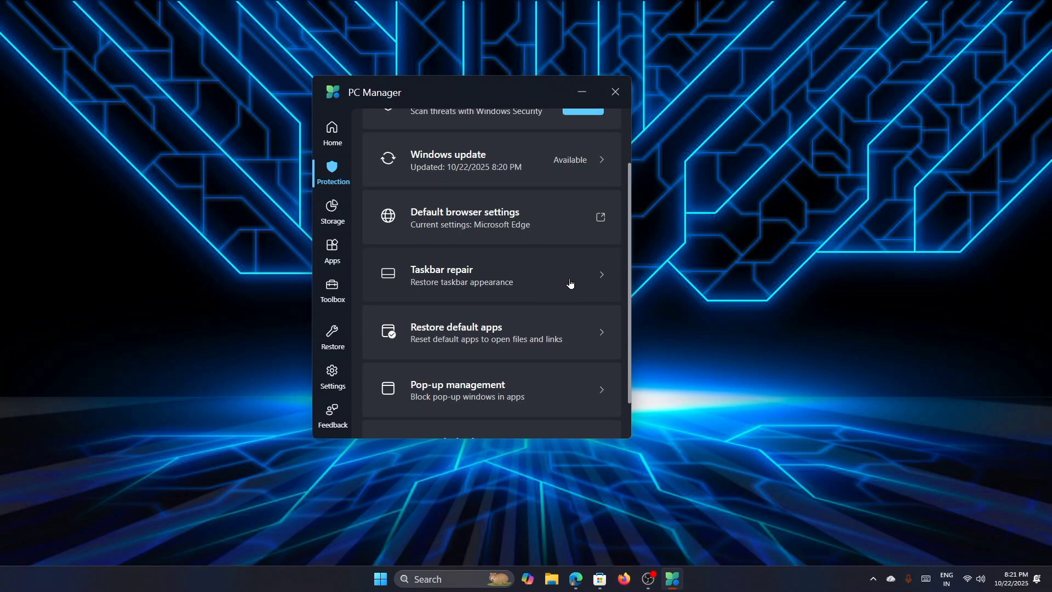
scroll(556, 277, "up", 2)
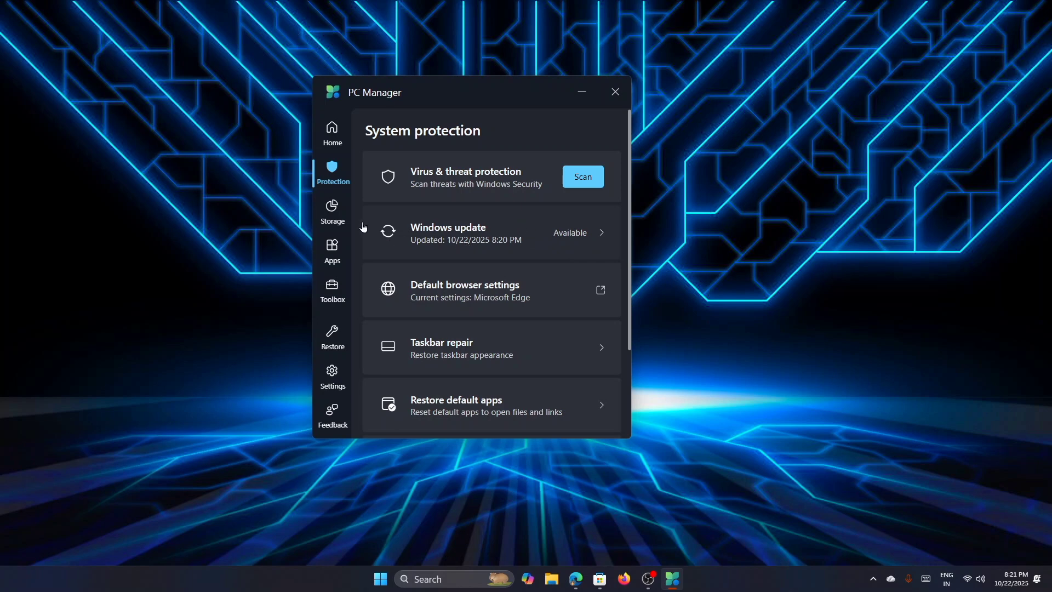
Step: Go to Storage and start the Deep cleanup scan, which finds 6.1GB to clean
left_click(334, 217)
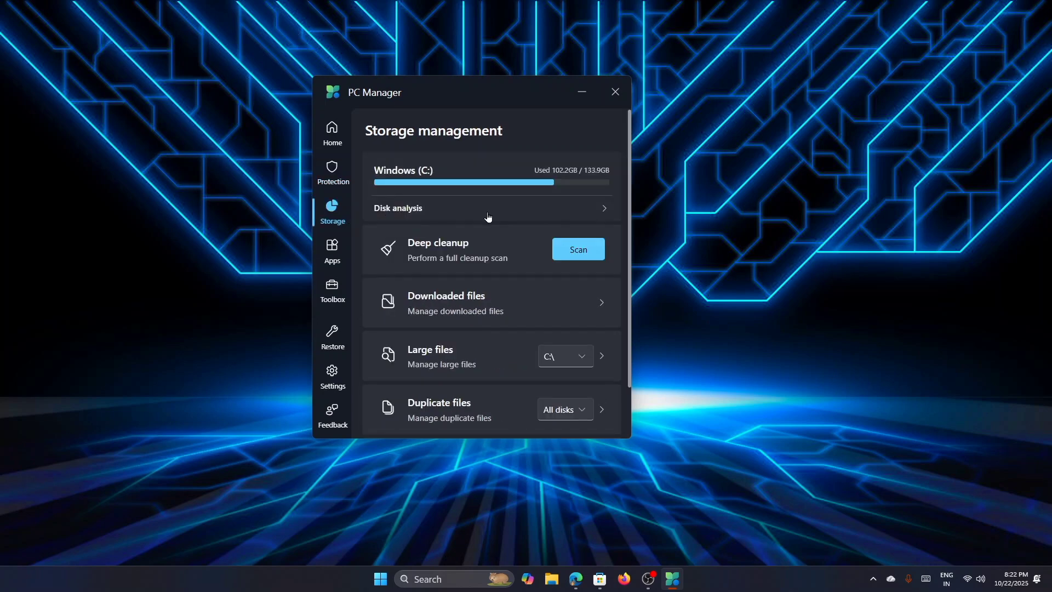
left_click(574, 259)
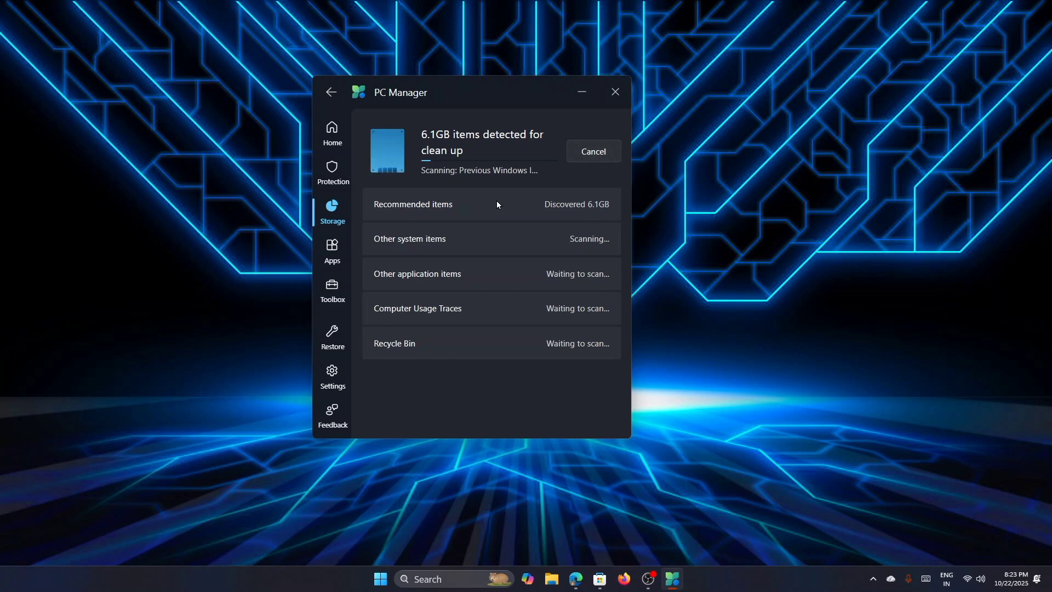
Step: Open App management's Process management and scroll through the 12 running processes' memory usage
left_click(330, 257)
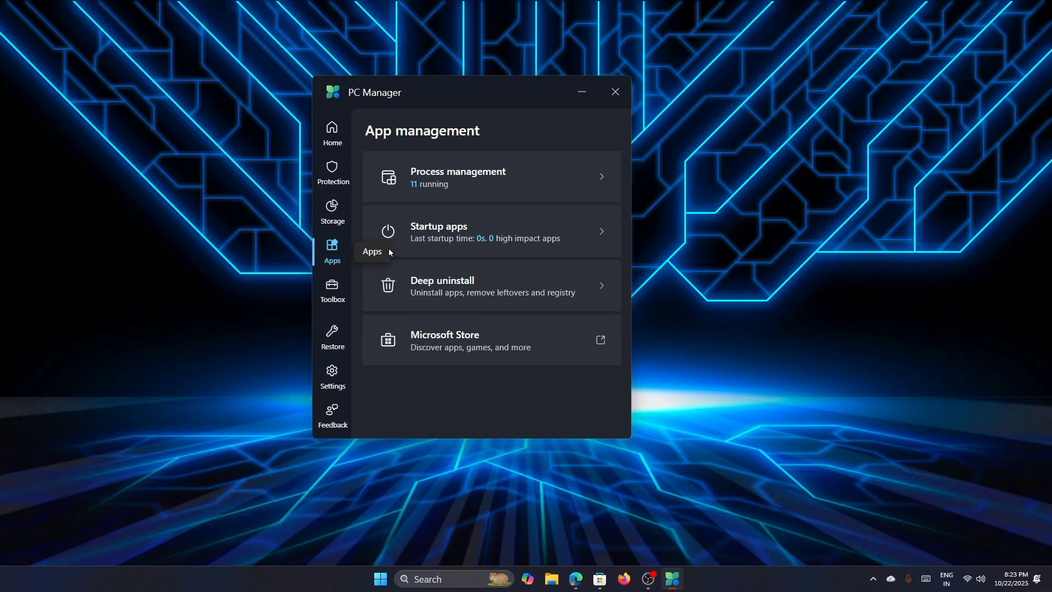
left_click(546, 189)
scroll(493, 222, "down", 2)
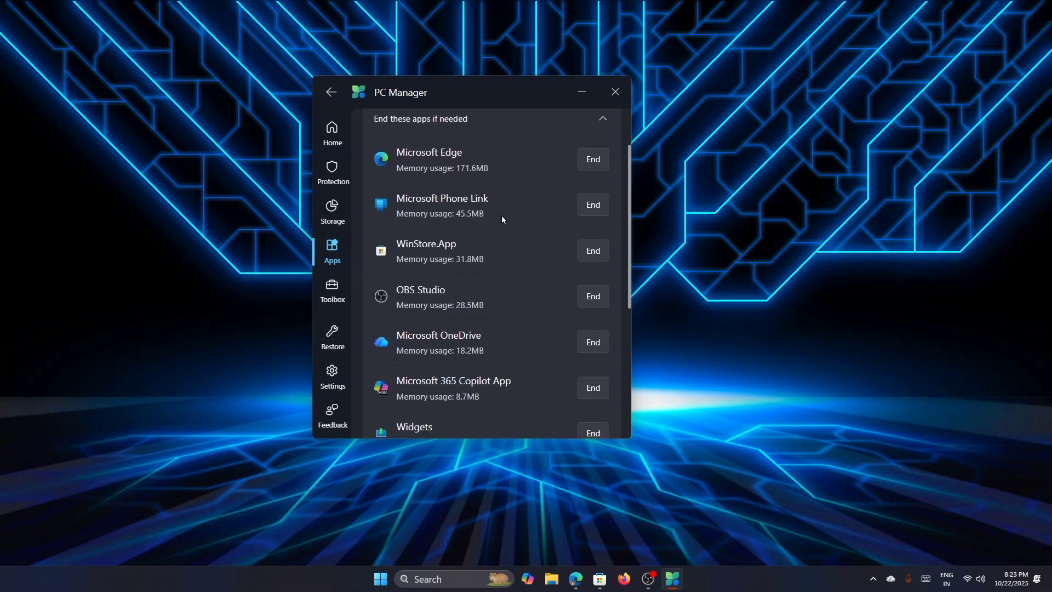
scroll(561, 177, "down", 2)
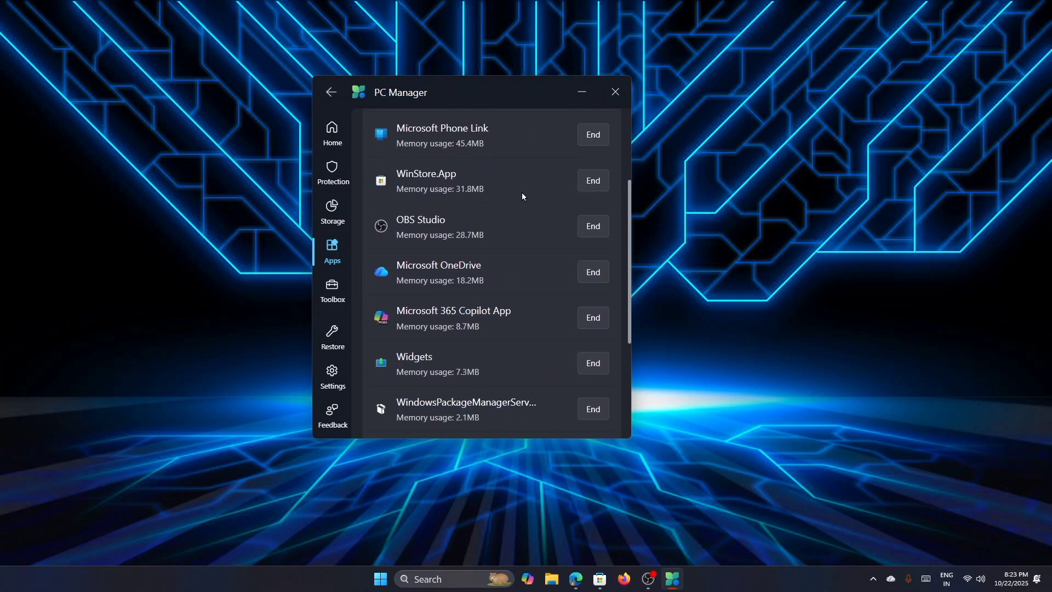
scroll(518, 206, "down", 5)
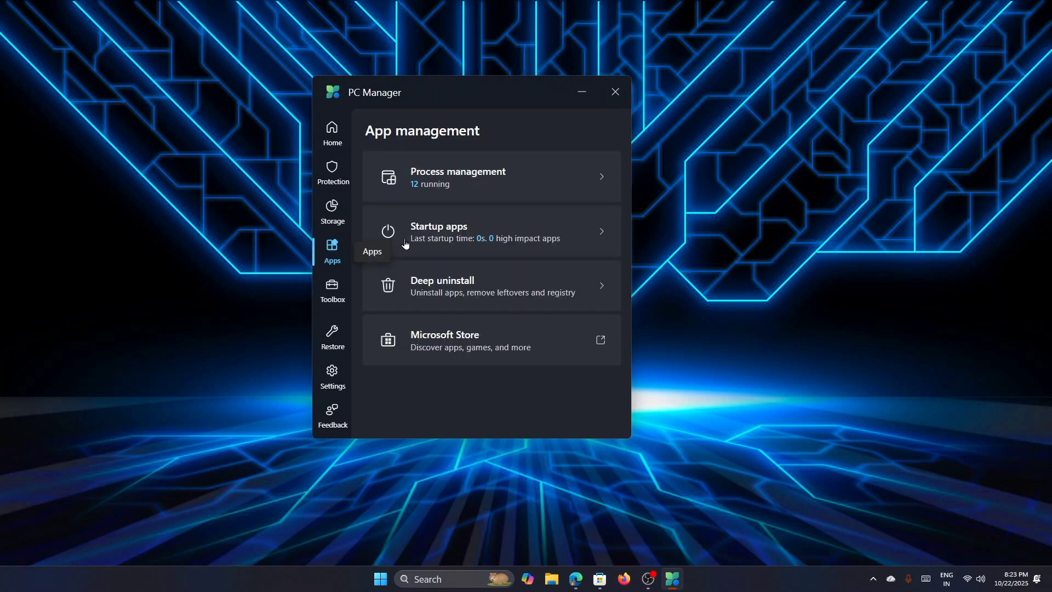
Step: Turn off Adobe CS5 Service Manager, SwitchBoard Server and Microsoft OneDrive as startup apps
left_click(570, 238)
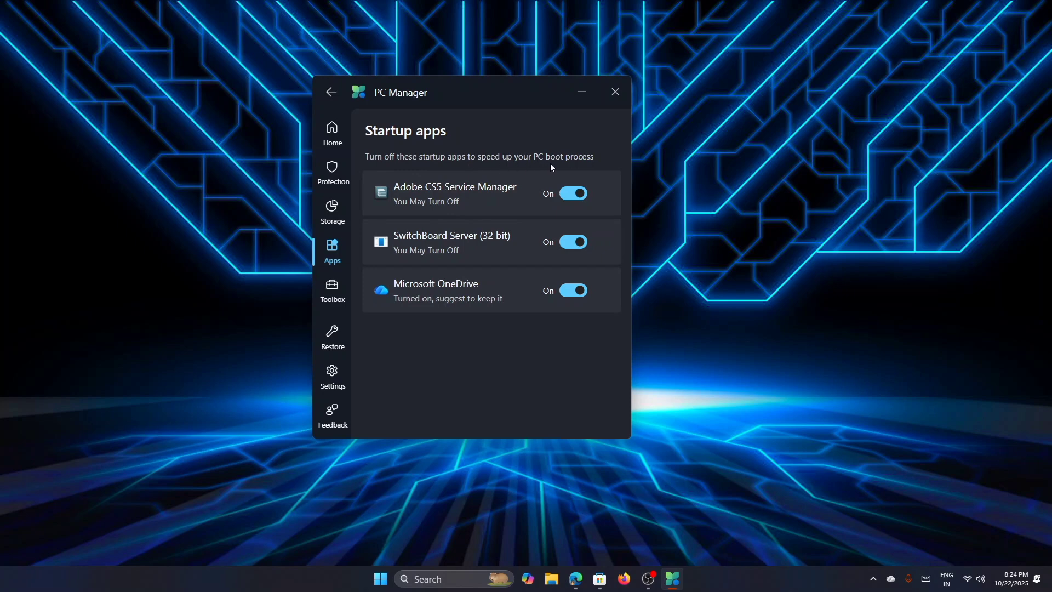
left_click(581, 199)
left_click(586, 242)
left_click(582, 291)
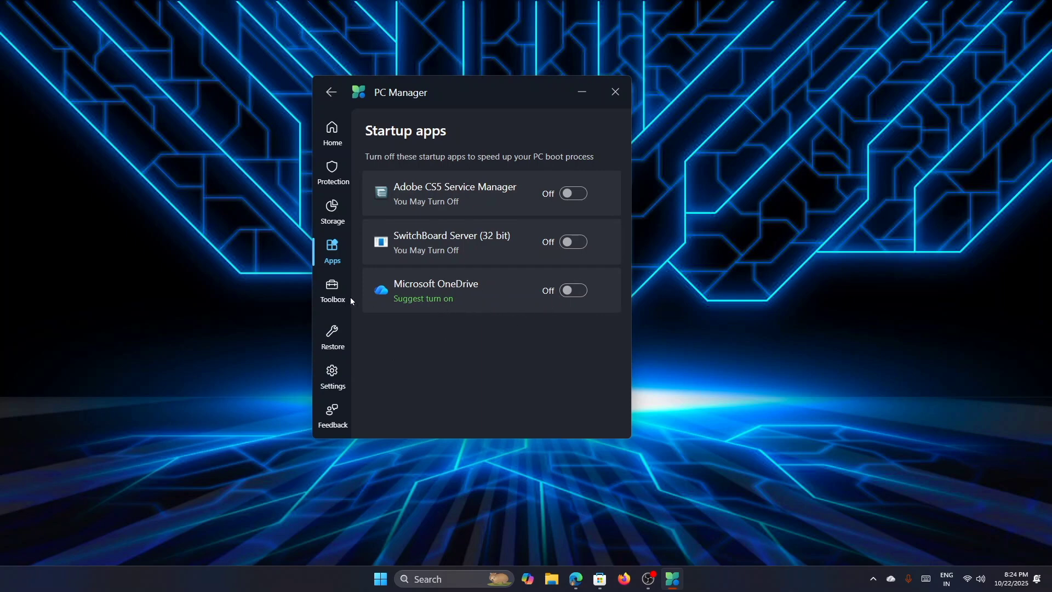
left_click(331, 294)
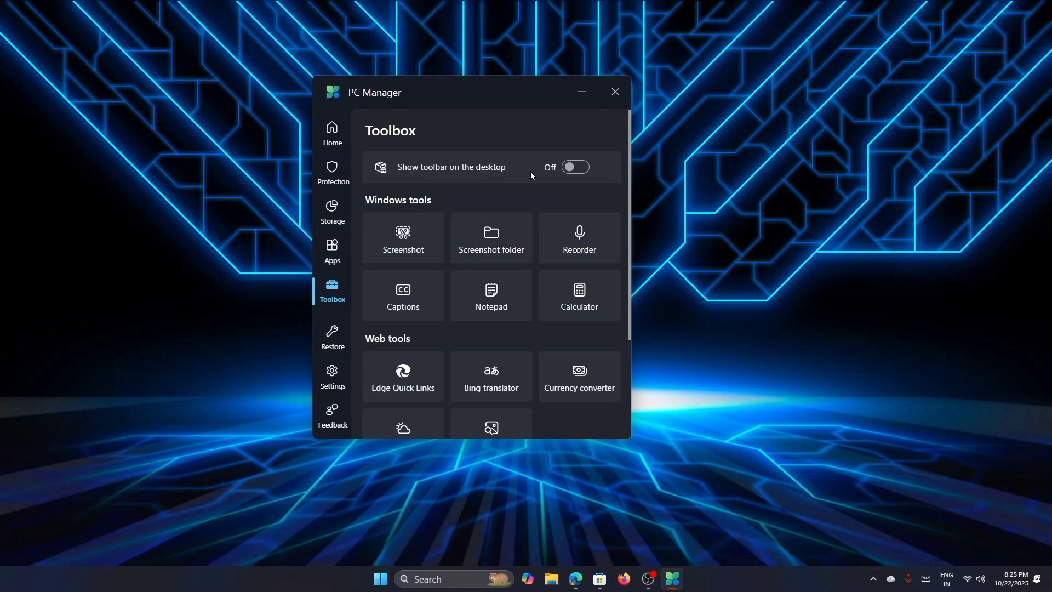
Step: Show the desktop toolbar, move it to the upper right, then switch it off again
left_click(573, 175)
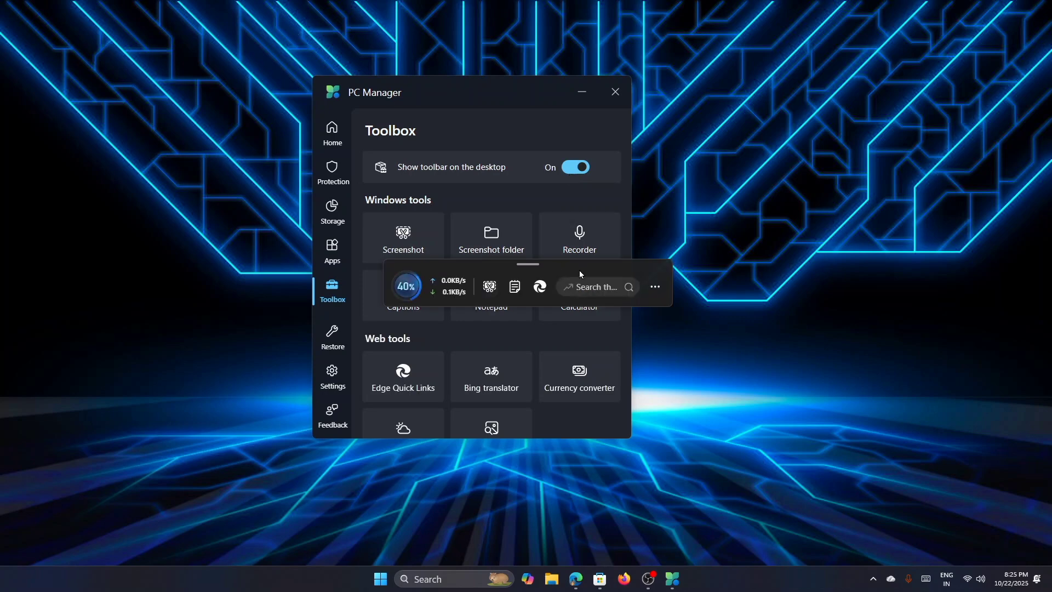
left_click_drag(580, 271, 904, 132)
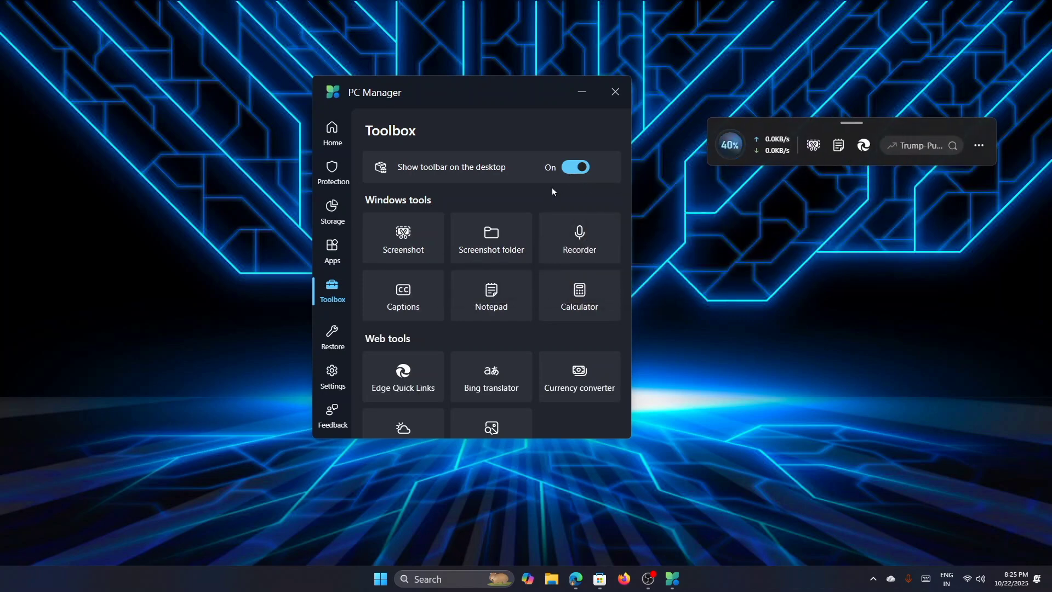
left_click(575, 173)
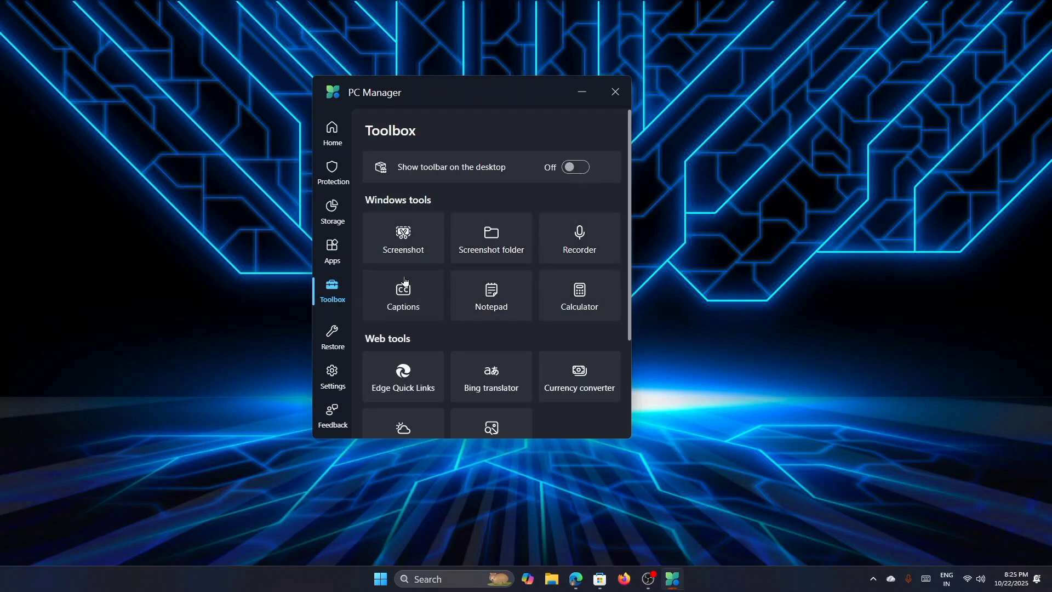
scroll(411, 280, "down", 3)
scroll(450, 295, "down", 1)
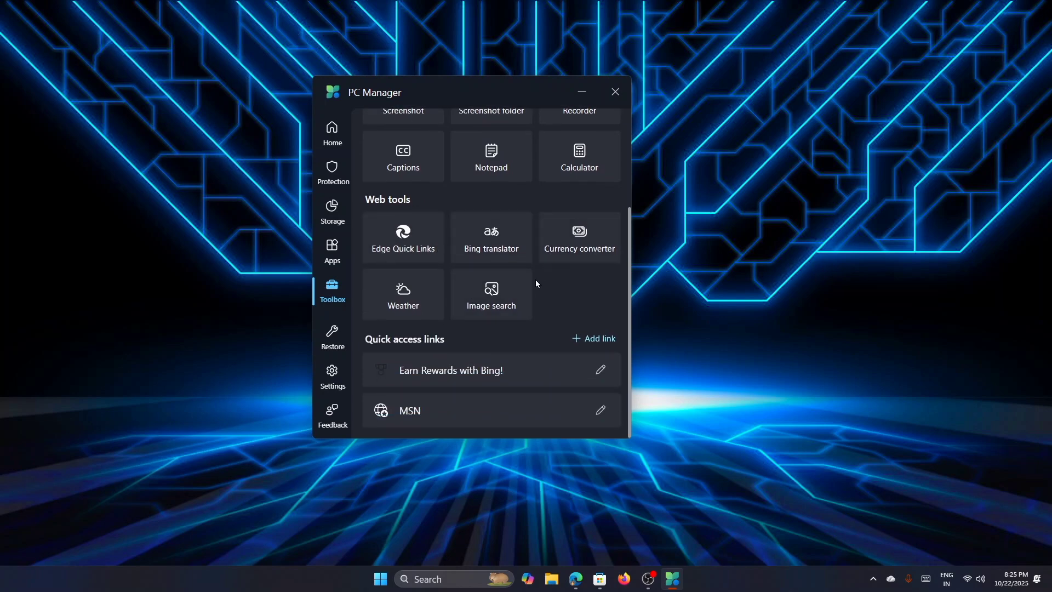
Step: Glance at the restore page, then open Storage management and scroll to the Storage Sense row
left_click(332, 334)
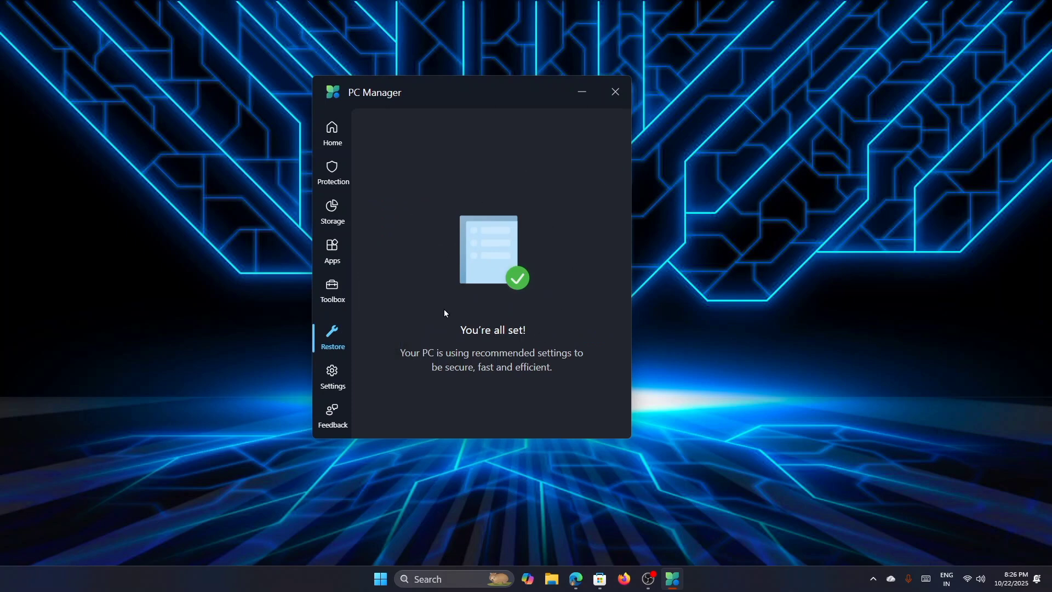
left_click(331, 208)
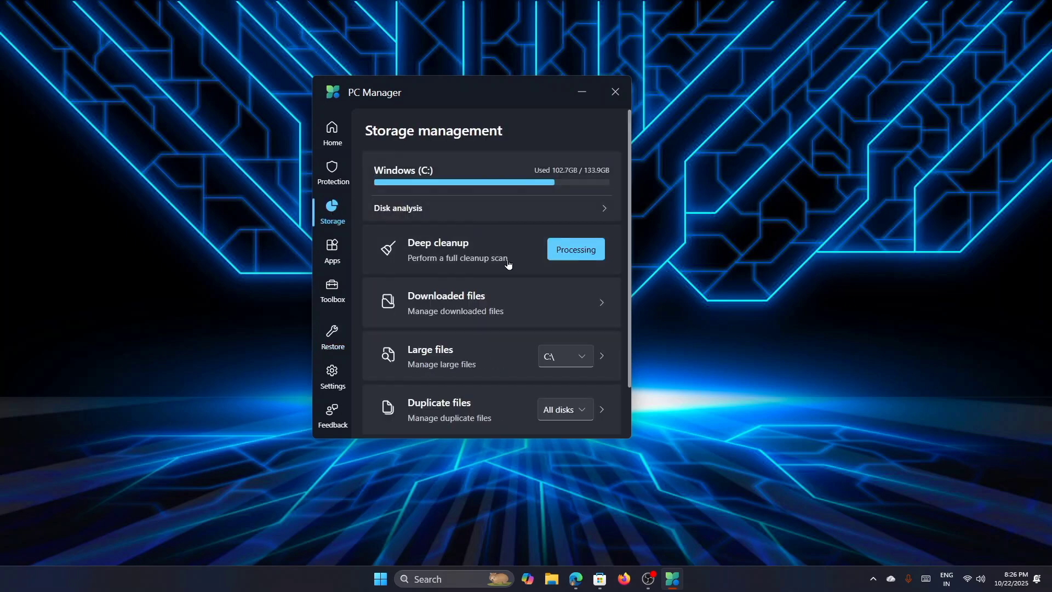
scroll(505, 264, "down", 2)
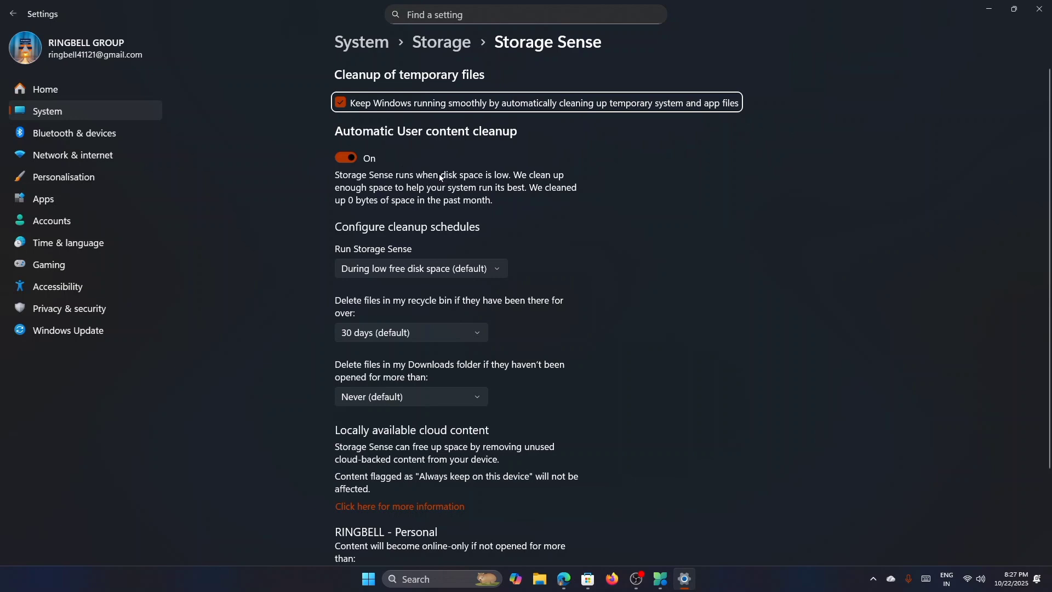
Step: Scroll through the Storage Sense cleanup options, then close Windows Settings
scroll(455, 203, "down", 3)
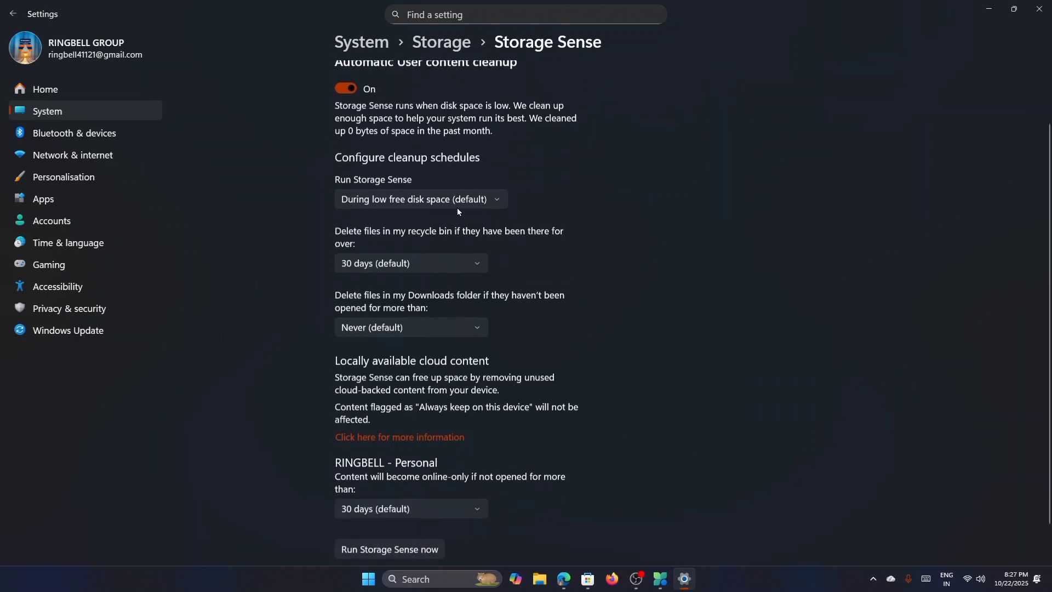
left_click(1030, 10)
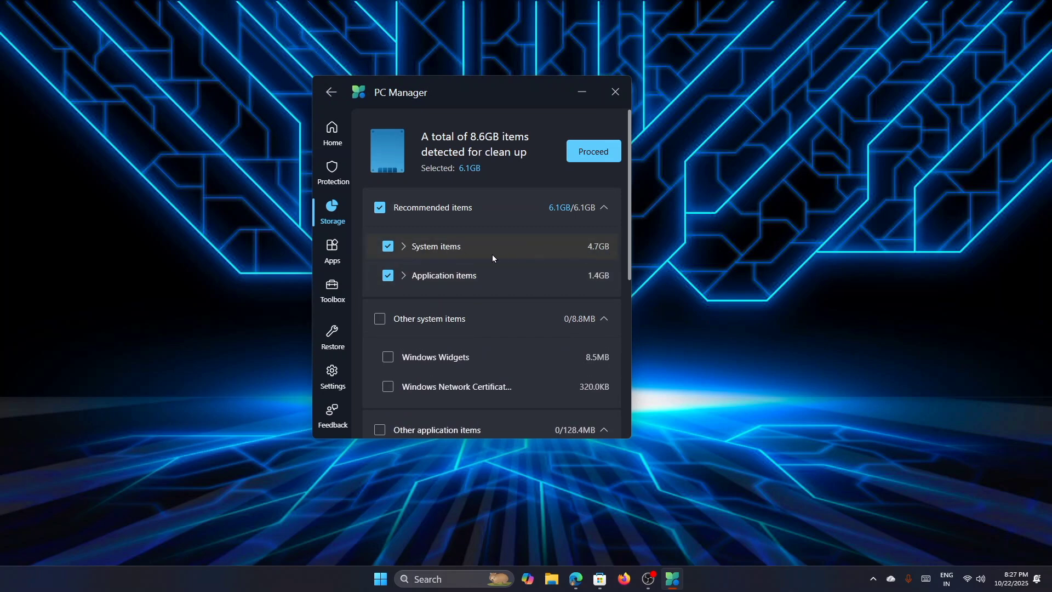
Step: Expand System items to review its cleanup categories
left_click(449, 249)
scroll(535, 278, "down", 2)
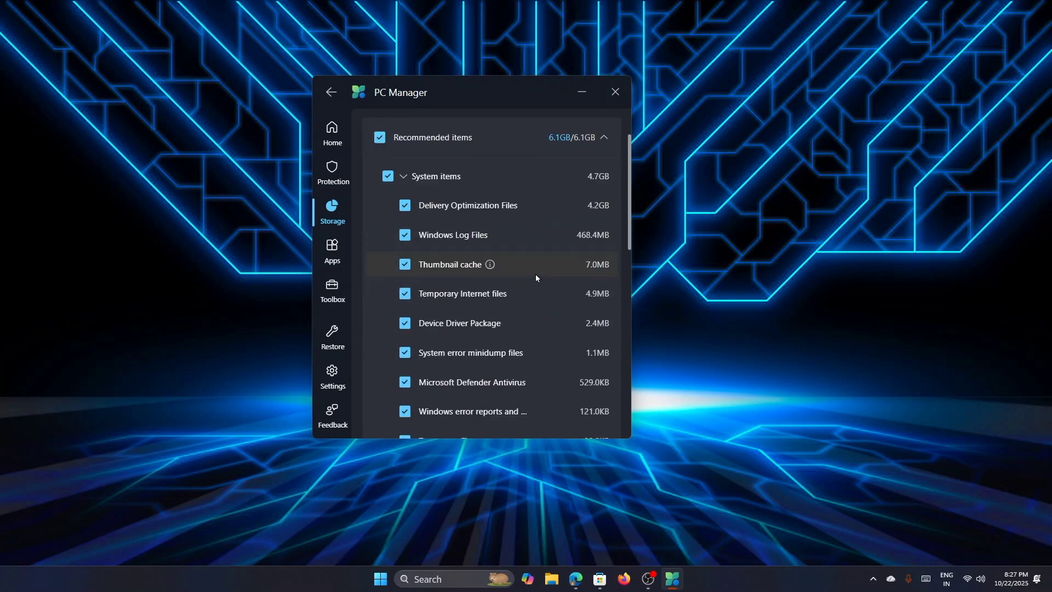
scroll(536, 277, "down", 2)
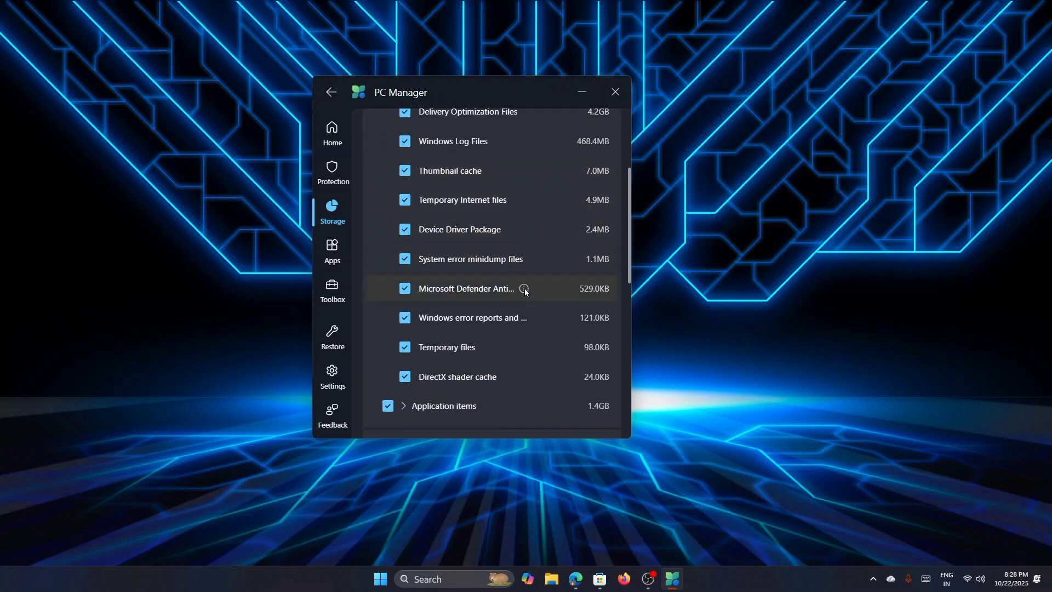
scroll(527, 320, "down", 3)
Step: Review Application items' browser caches, then include the 2.3GB Recycle Bin in the cleanup
left_click(484, 285)
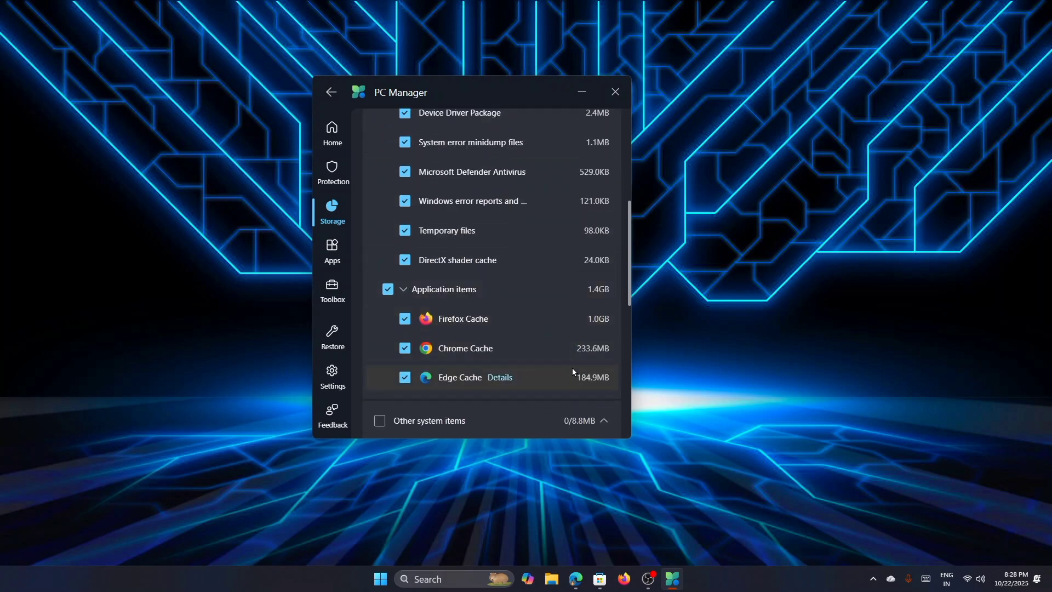
scroll(573, 366, "down", 1)
scroll(573, 364, "down", 1)
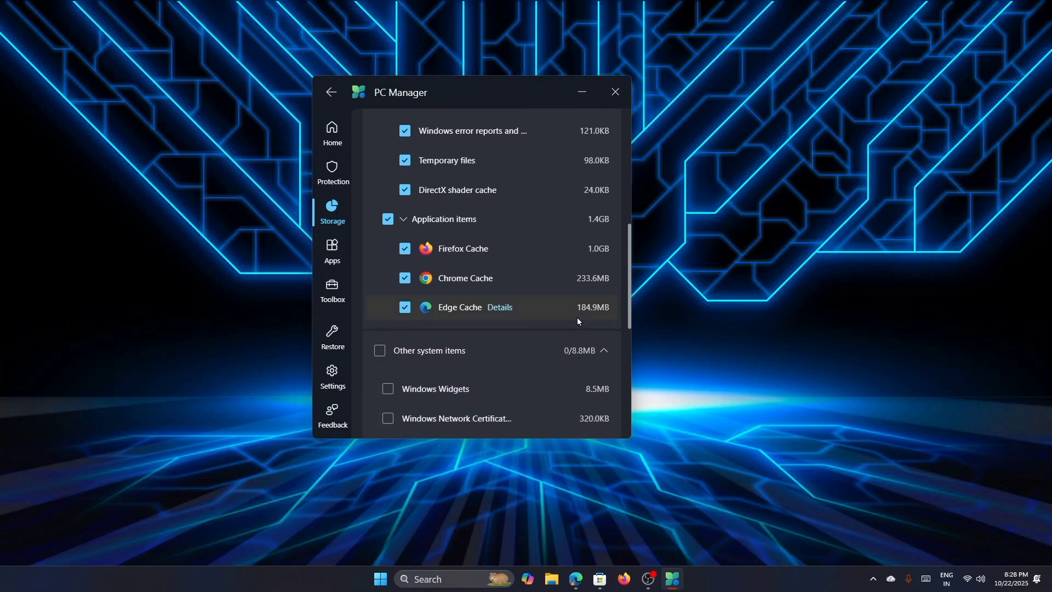
scroll(576, 321, "up", 1)
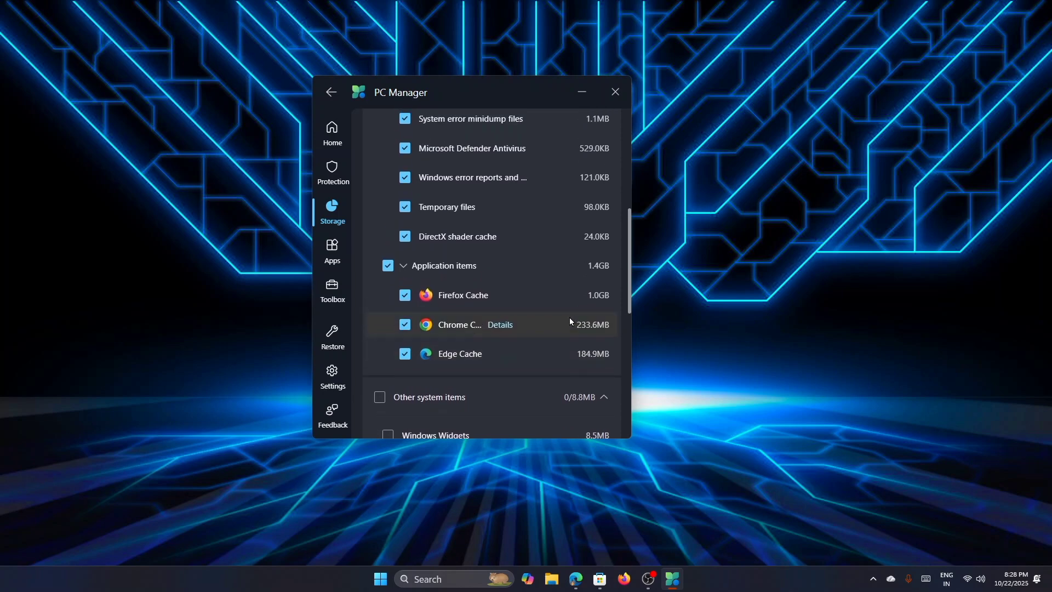
scroll(569, 318, "up", 5)
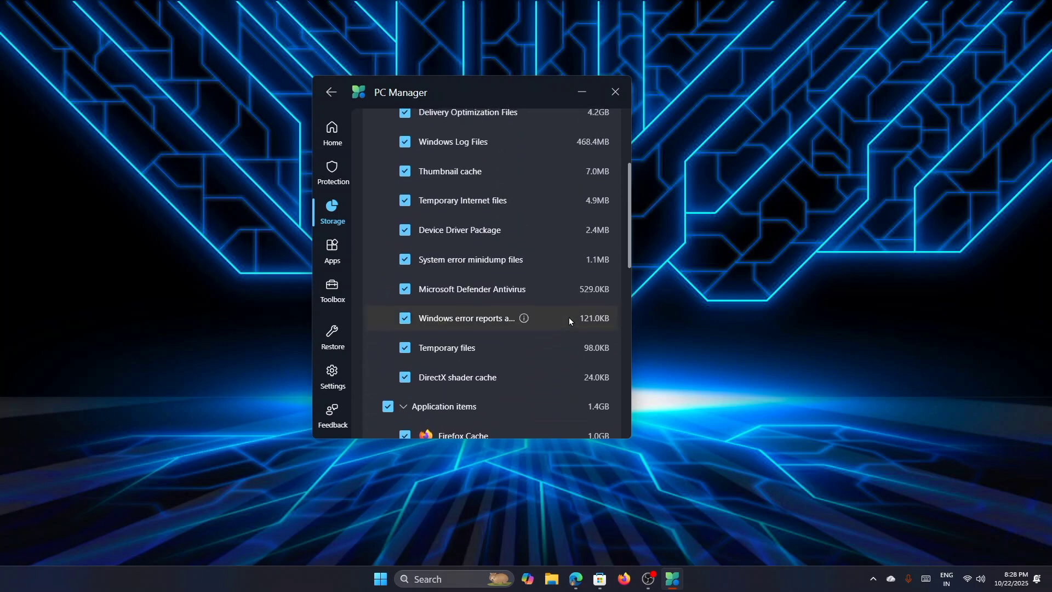
scroll(571, 317, "up", 2)
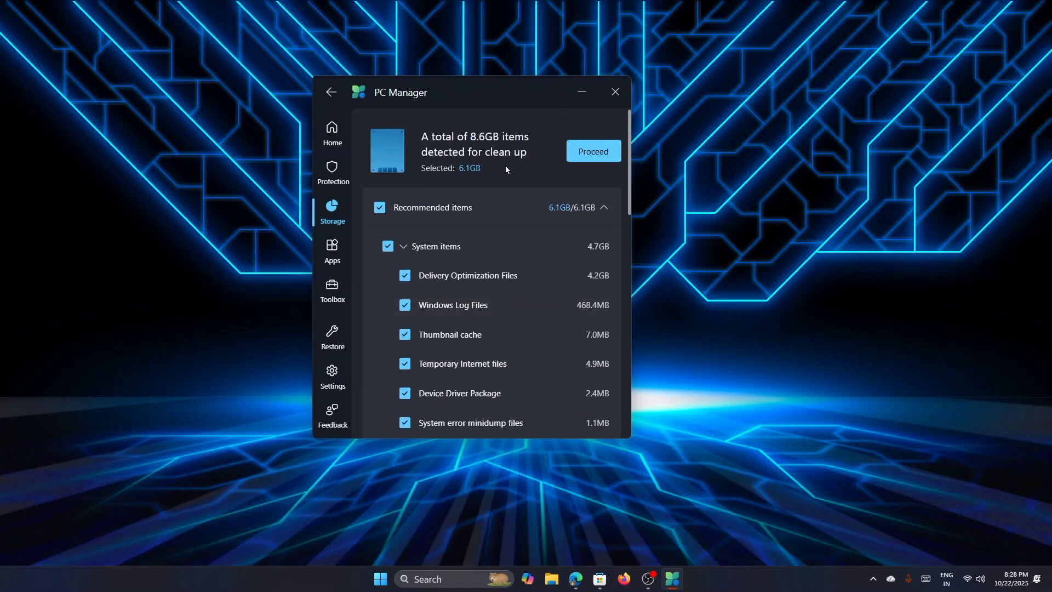
scroll(505, 196, "down", 10)
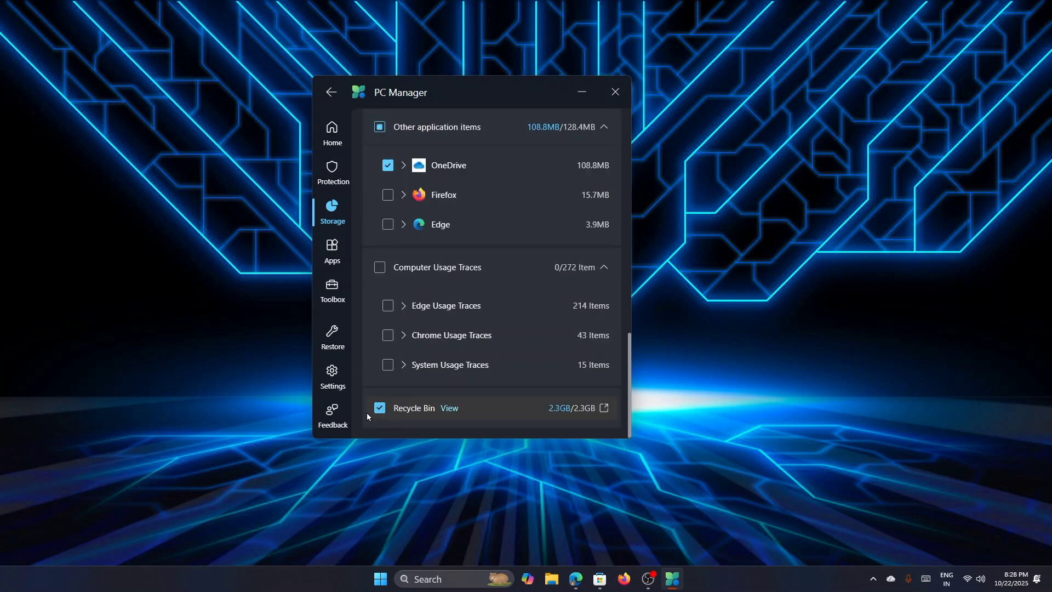
left_click(377, 410)
left_click_drag(629, 351, 627, 109)
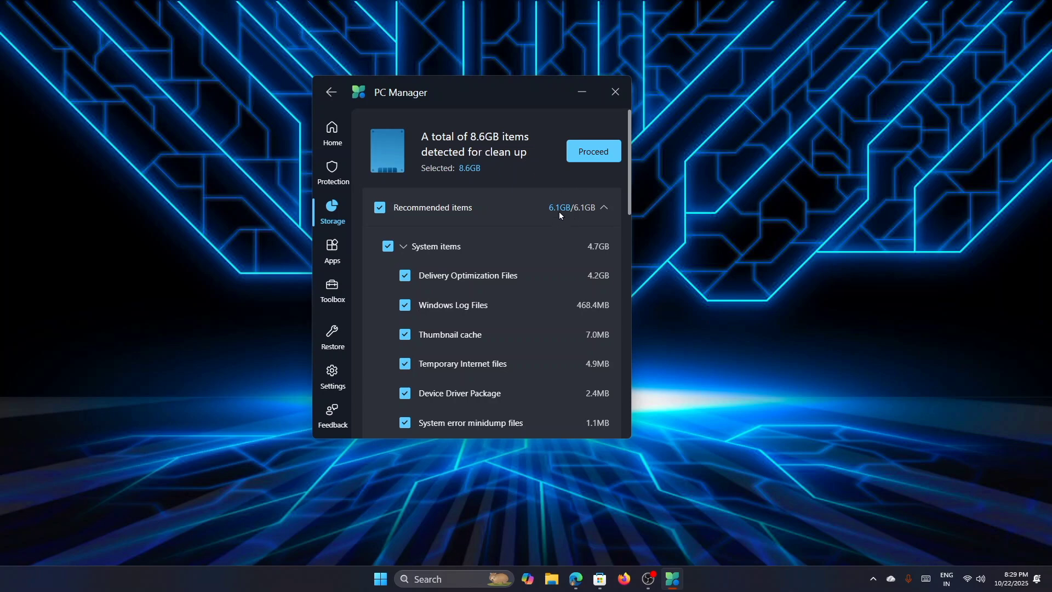
Step: Clean the selected 8.6GB of items, freeing 8.4GB, and review the results list
left_click(584, 158)
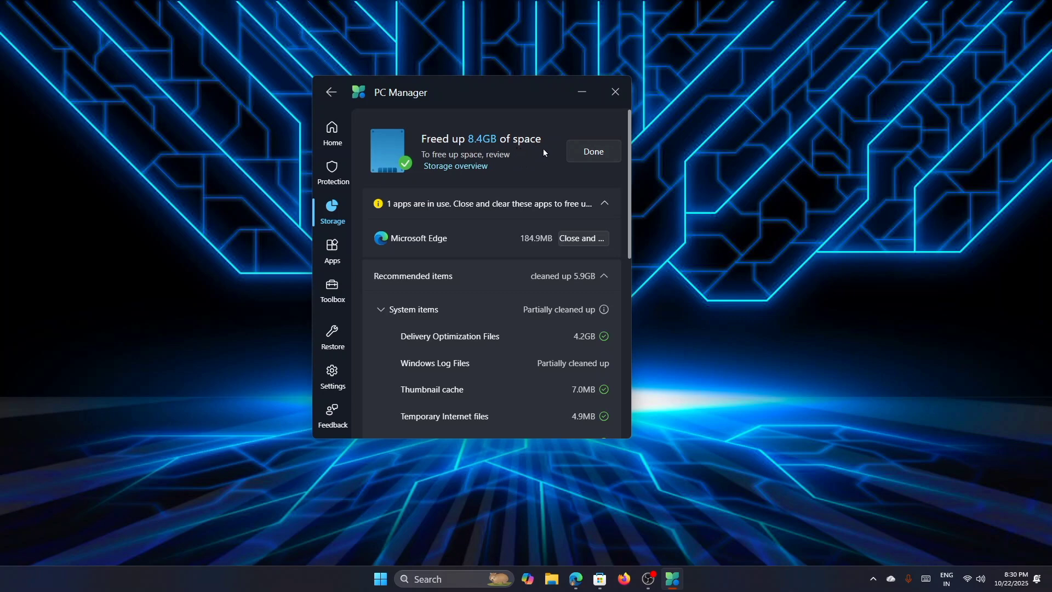
scroll(520, 165, "down", 5)
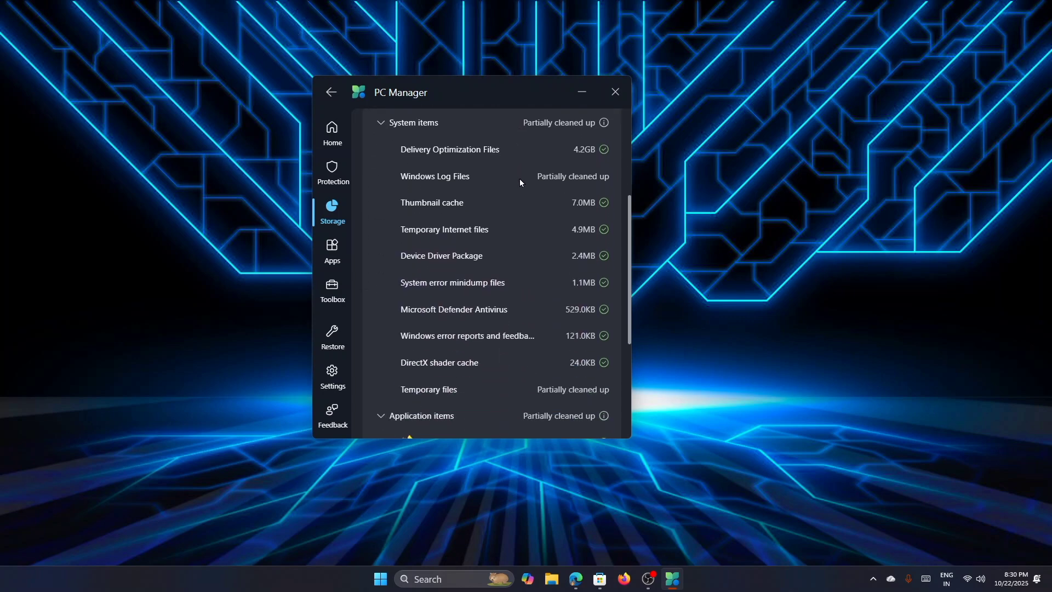
scroll(521, 188, "down", 2)
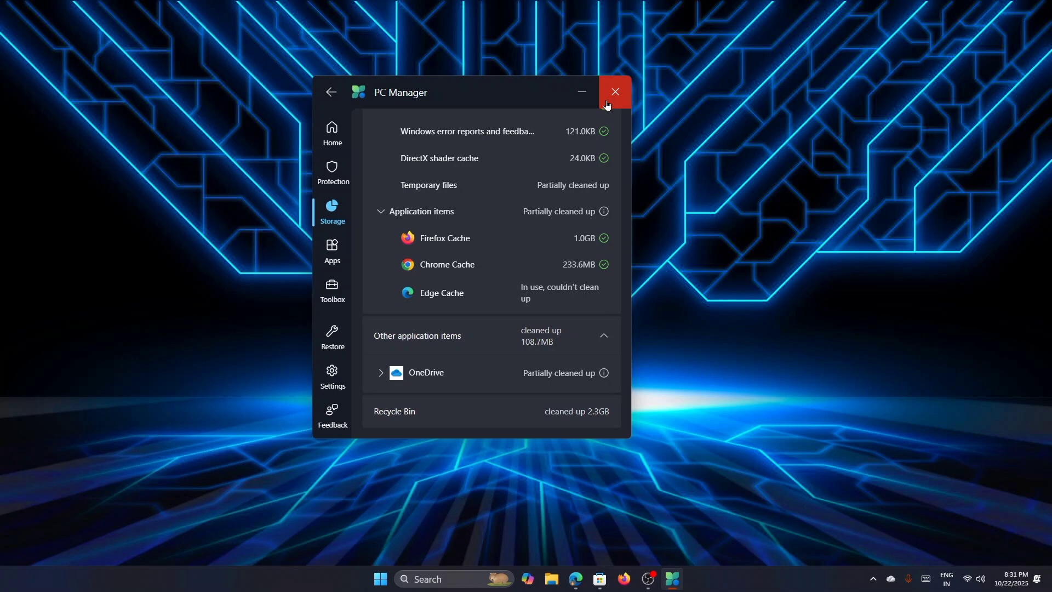
Step: Close PC Manager and view Task Manager's Performance page (CPU 28%, memory 43%)
left_click(606, 102)
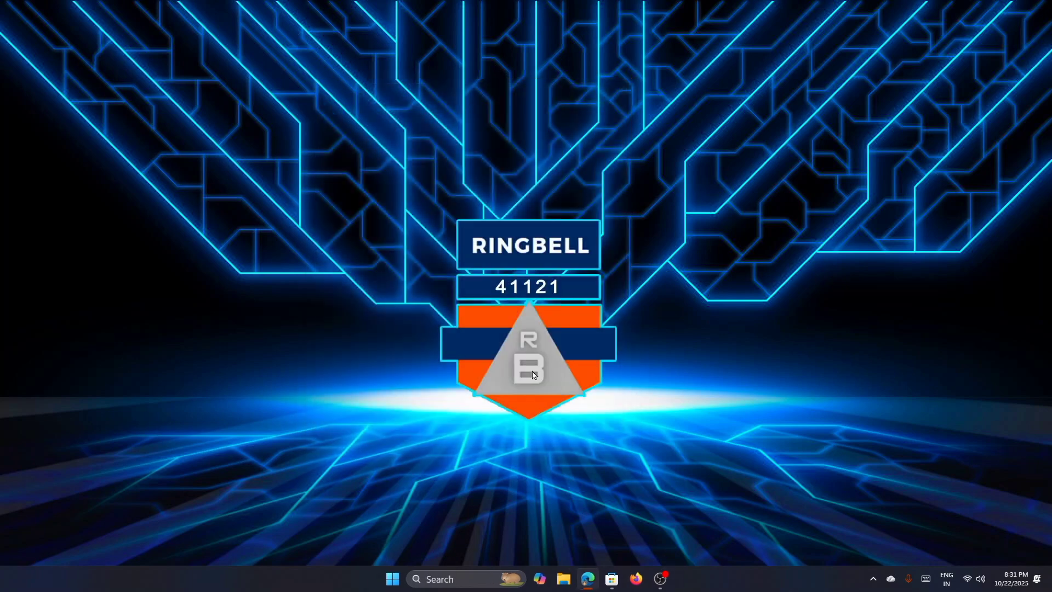
right_click(388, 583)
left_click(400, 429)
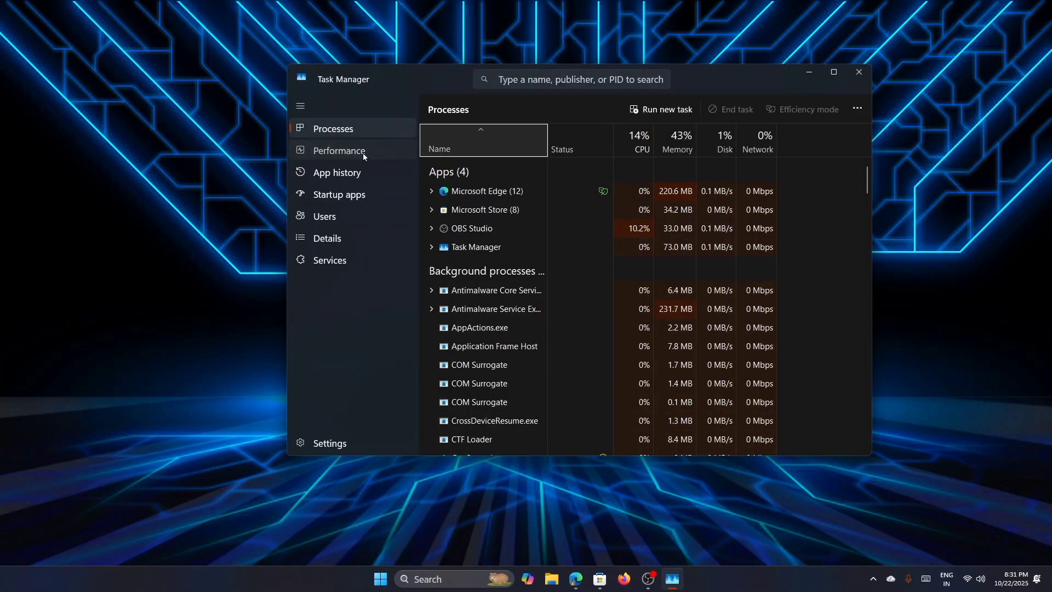
left_click(362, 152)
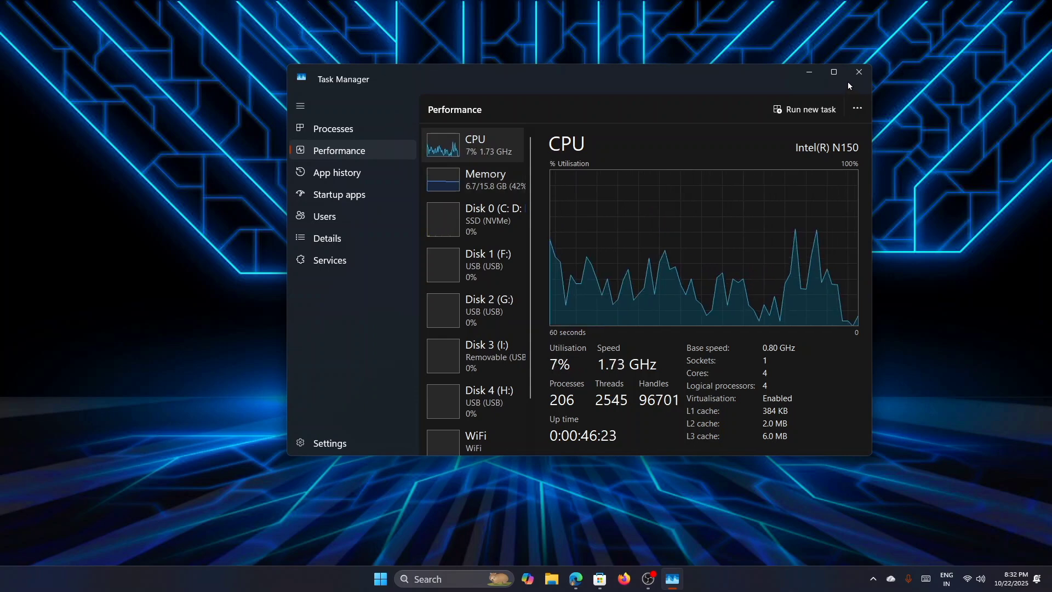
left_click(858, 72)
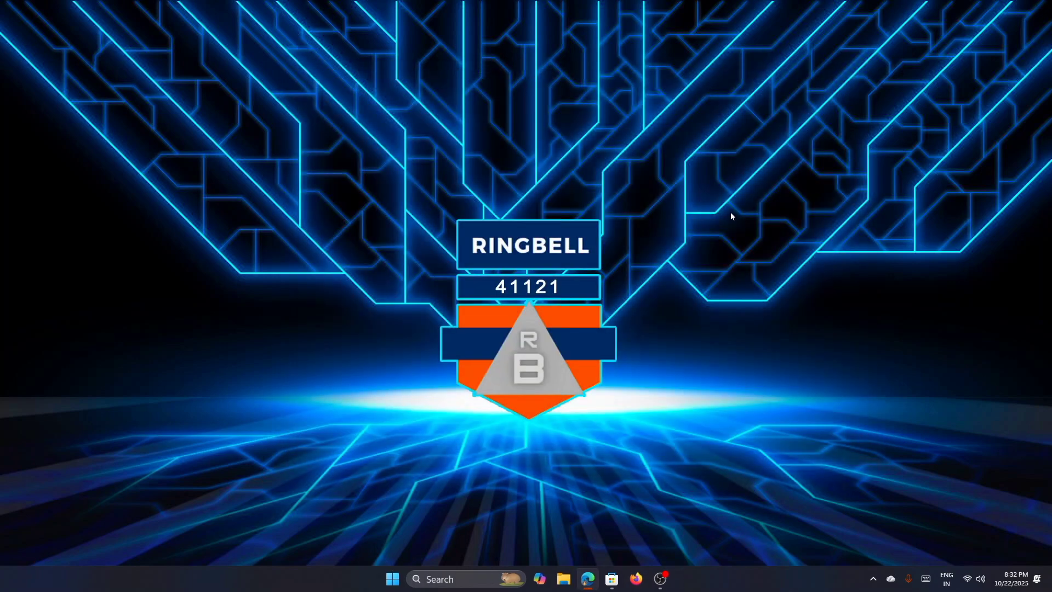